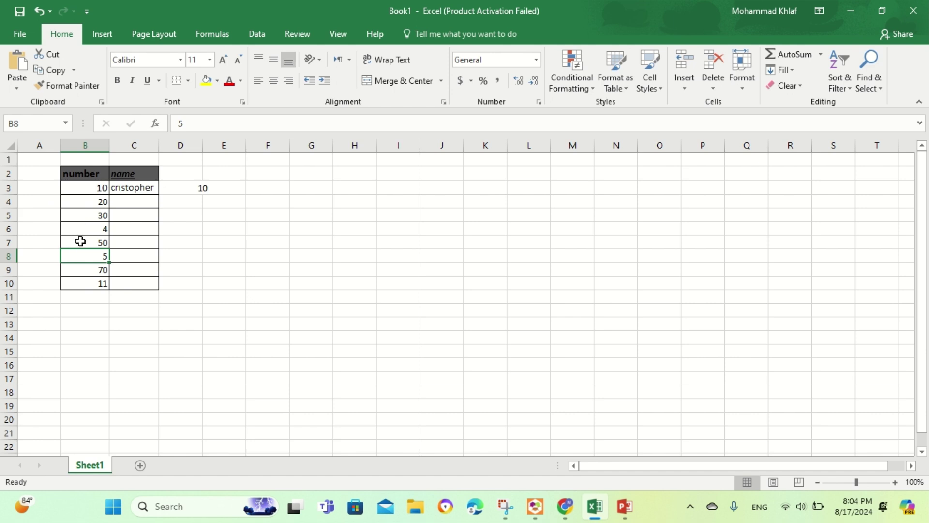
Bring Gemini forward and select the drafted question about greening B3:B10 values above 10.
{"action": "left_click", "coordinate": [572, 504]}
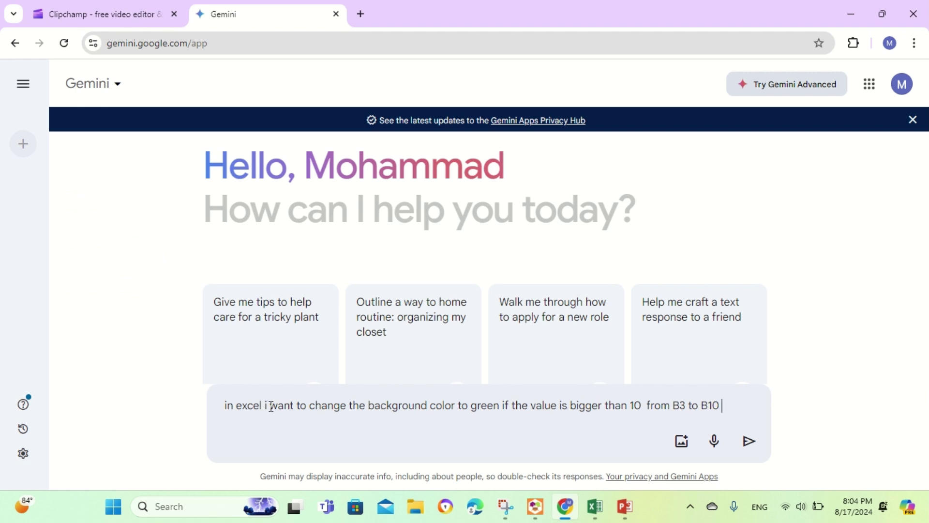
{"action": "triple_click", "coordinate": [271, 406]}
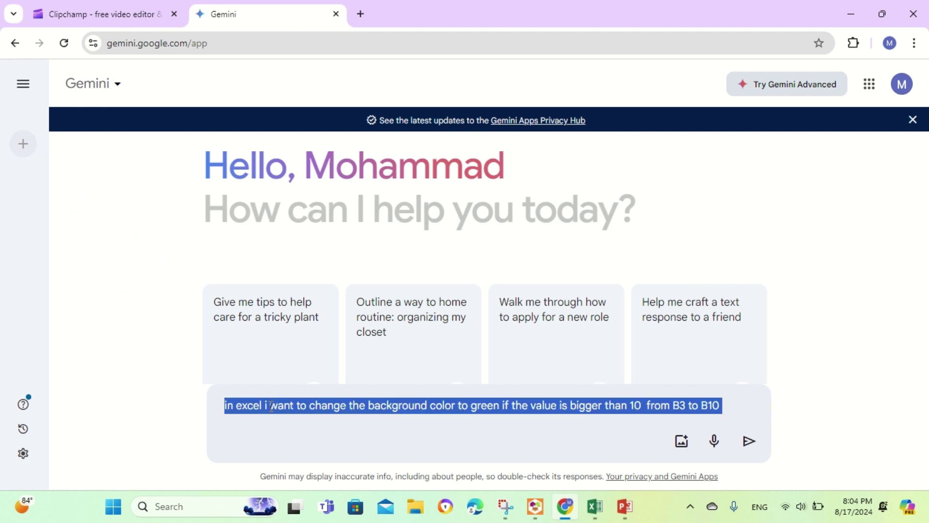
Send the question and read Gemini's full Cell Value greater-than-10 green-fill guide.
{"action": "left_click", "coordinate": [749, 441]}
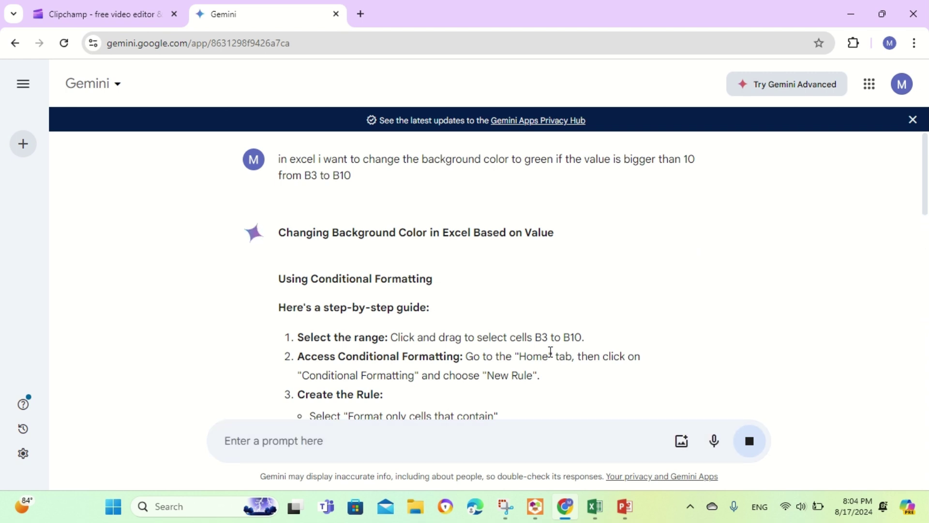
{"action": "scroll", "coordinate": [550, 351], "scroll_direction": "down", "scroll_amount": 1}
{"action": "scroll", "coordinate": [552, 355], "scroll_direction": "down", "scroll_amount": 1}
{"action": "scroll", "coordinate": [552, 358], "scroll_direction": "down", "scroll_amount": 2}
{"action": "scroll", "coordinate": [552, 358], "scroll_direction": "down", "scroll_amount": 2}
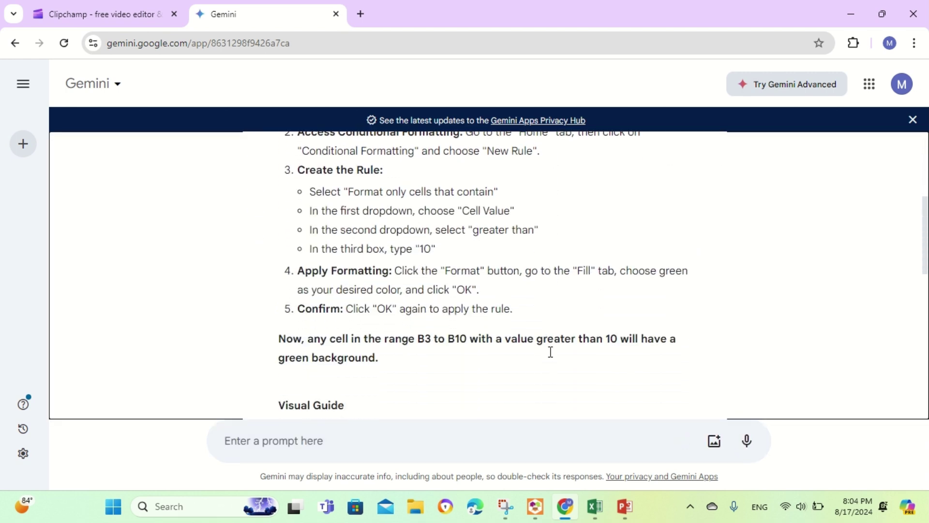
{"action": "scroll", "coordinate": [553, 358], "scroll_direction": "down", "scroll_amount": 2}
{"action": "scroll", "coordinate": [552, 358], "scroll_direction": "down", "scroll_amount": 2}
{"action": "scroll", "coordinate": [552, 358], "scroll_direction": "down", "scroll_amount": 2}
{"action": "scroll", "coordinate": [552, 358], "scroll_direction": "down", "scroll_amount": 1}
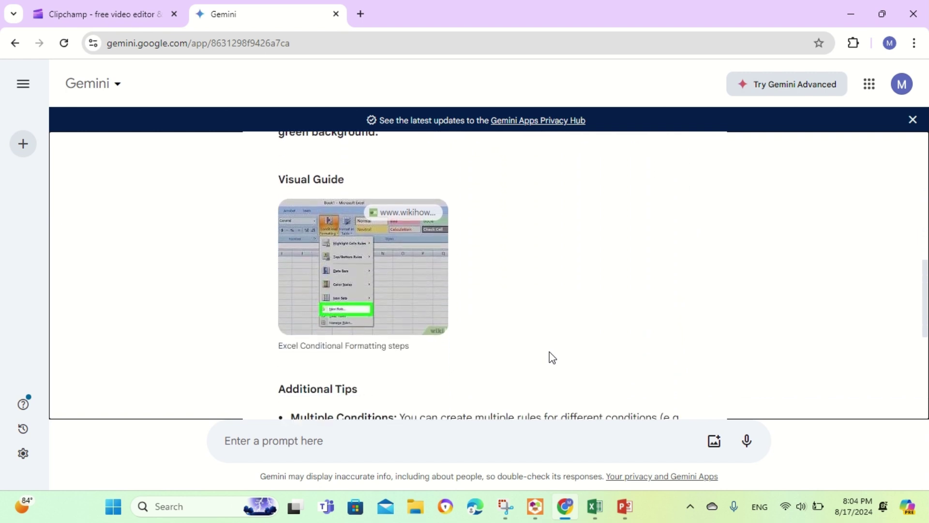
{"action": "scroll", "coordinate": [552, 358], "scroll_direction": "down", "scroll_amount": 1}
{"action": "scroll", "coordinate": [552, 358], "scroll_direction": "down", "scroll_amount": 2}
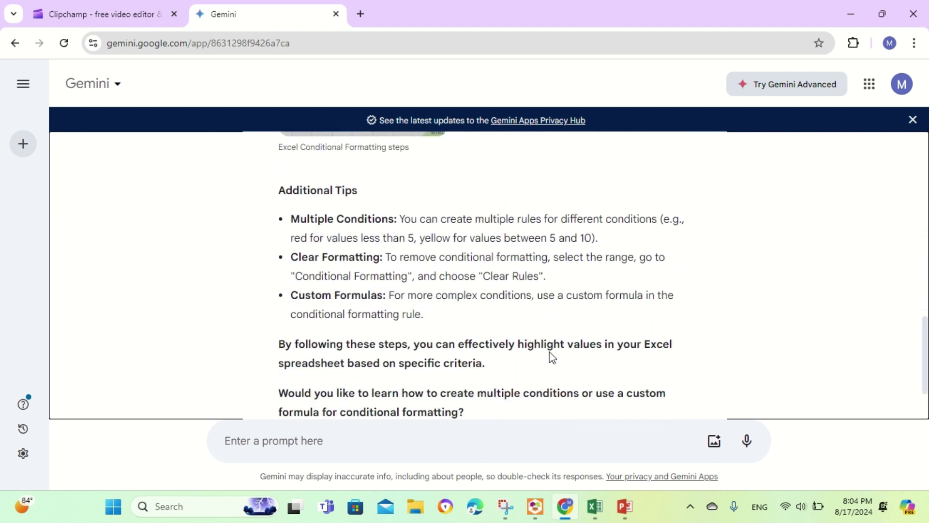
{"action": "scroll", "coordinate": [551, 354], "scroll_direction": "up", "scroll_amount": 2}
{"action": "scroll", "coordinate": [550, 352], "scroll_direction": "up", "scroll_amount": 1}
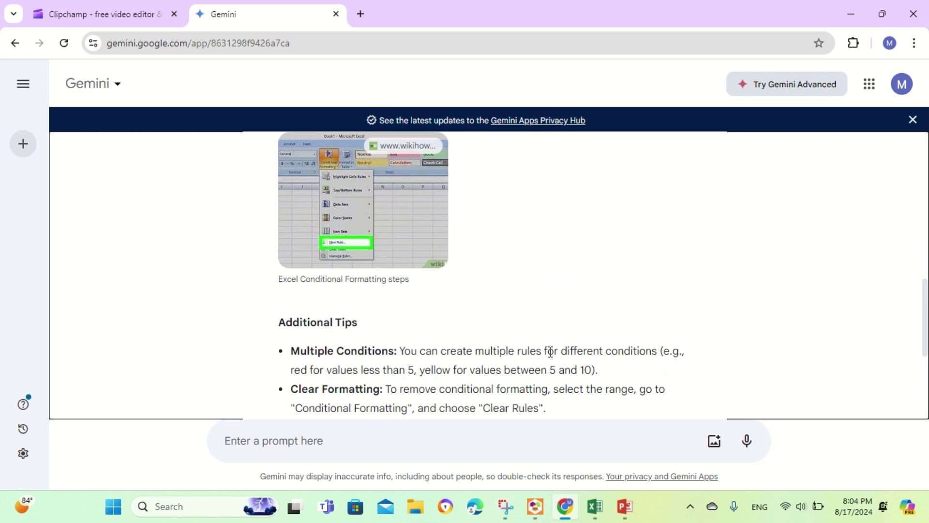
{"action": "scroll", "coordinate": [550, 354], "scroll_direction": "down", "scroll_amount": 2}
{"action": "scroll", "coordinate": [550, 356], "scroll_direction": "down", "scroll_amount": 1}
{"action": "scroll", "coordinate": [552, 358], "scroll_direction": "down", "scroll_amount": 3}
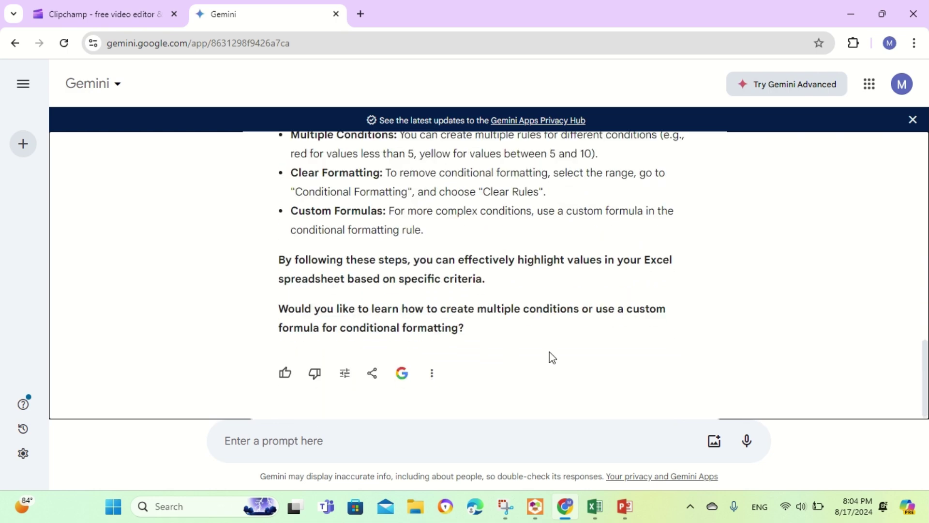
Ask Gemini 'is there a formula', read its =B3>10 rule reply, then return to the first guide.
{"action": "left_click", "coordinate": [374, 440]}
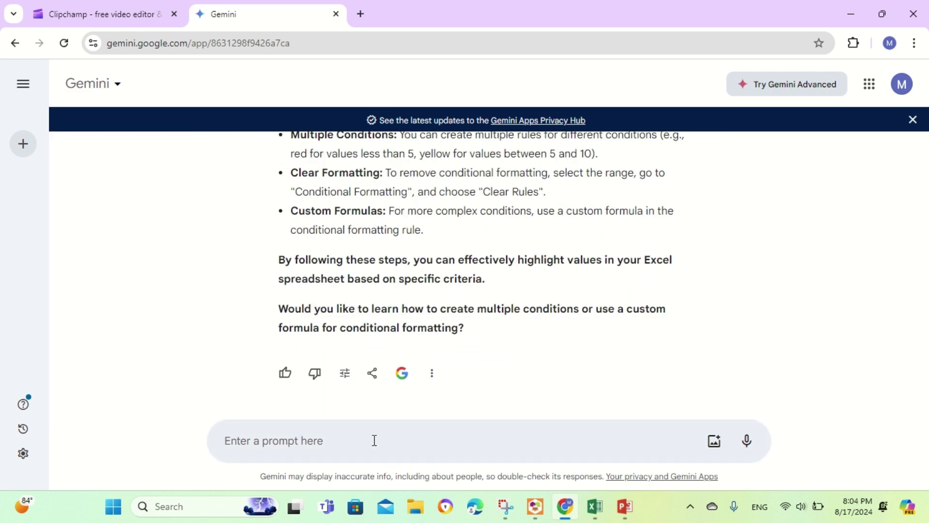
{"action": "type", "text": "is t"}
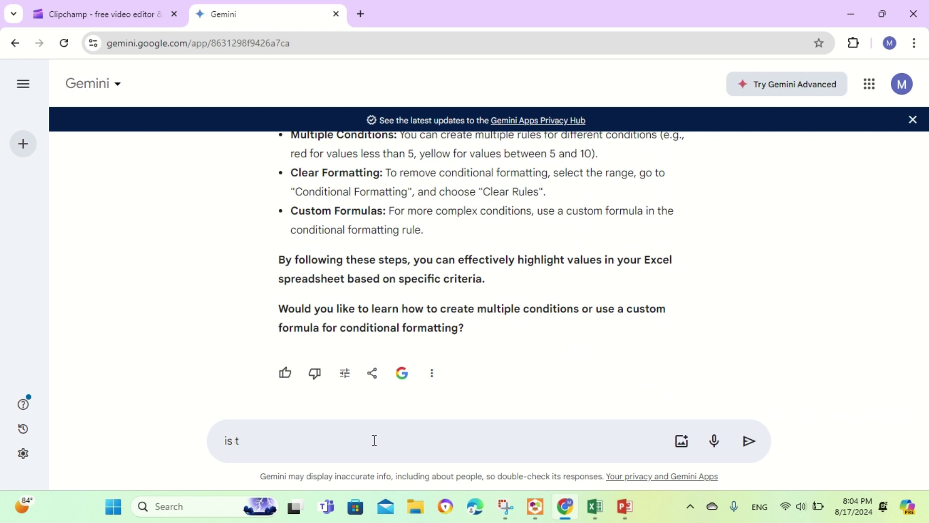
{"action": "type", "text": "here a for"}
{"action": "type", "text": "mula"}
{"action": "key", "text": "Return"}
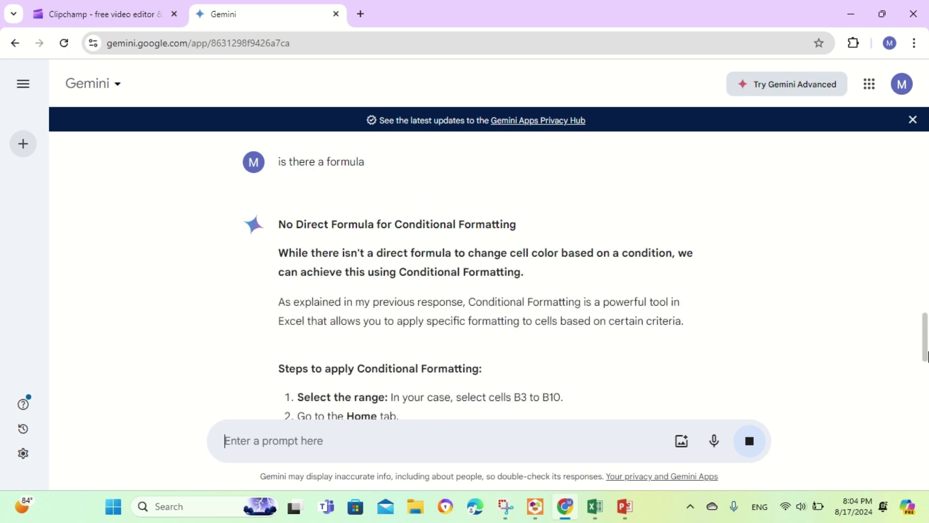
{"action": "scroll", "coordinate": [926, 372], "scroll_direction": "down", "scroll_amount": 2}
{"action": "scroll", "coordinate": [925, 375], "scroll_direction": "down", "scroll_amount": 1}
{"action": "scroll", "coordinate": [922, 387], "scroll_direction": "down", "scroll_amount": 1}
{"action": "scroll", "coordinate": [920, 394], "scroll_direction": "down", "scroll_amount": 1}
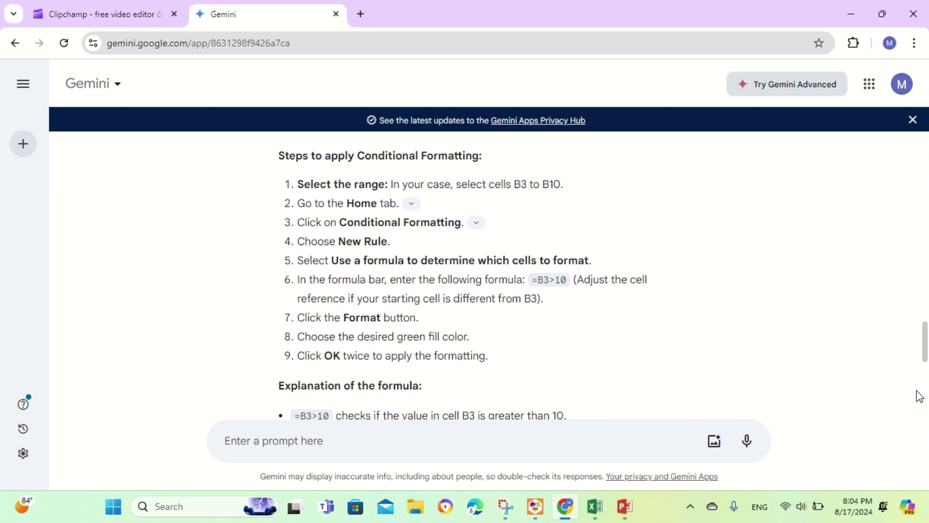
{"action": "scroll", "coordinate": [920, 395], "scroll_direction": "down", "scroll_amount": 1}
{"action": "scroll", "coordinate": [908, 406], "scroll_direction": "down", "scroll_amount": 2}
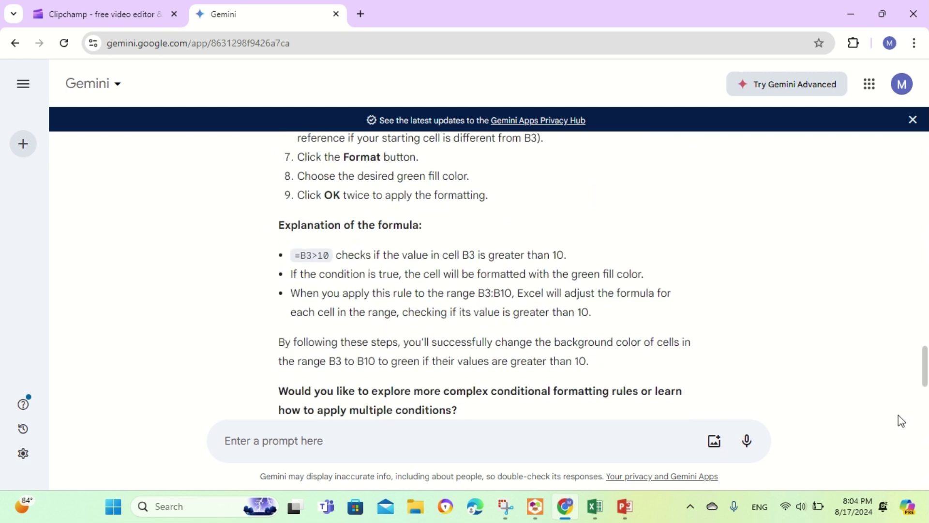
{"action": "scroll", "coordinate": [898, 419], "scroll_direction": "down", "scroll_amount": 1}
{"action": "scroll", "coordinate": [893, 433], "scroll_direction": "down", "scroll_amount": 1}
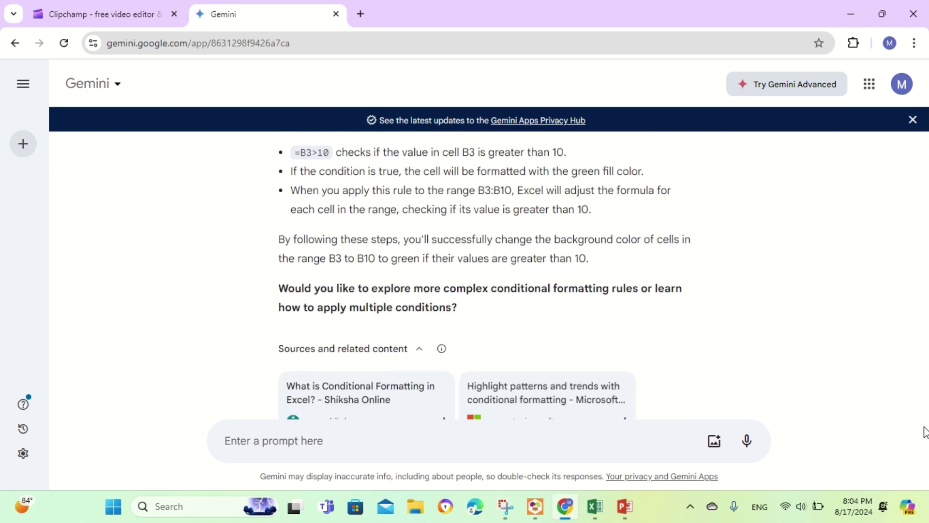
{"action": "left_click_drag", "start_coordinate": [925, 392], "coordinate": [927, 189]}
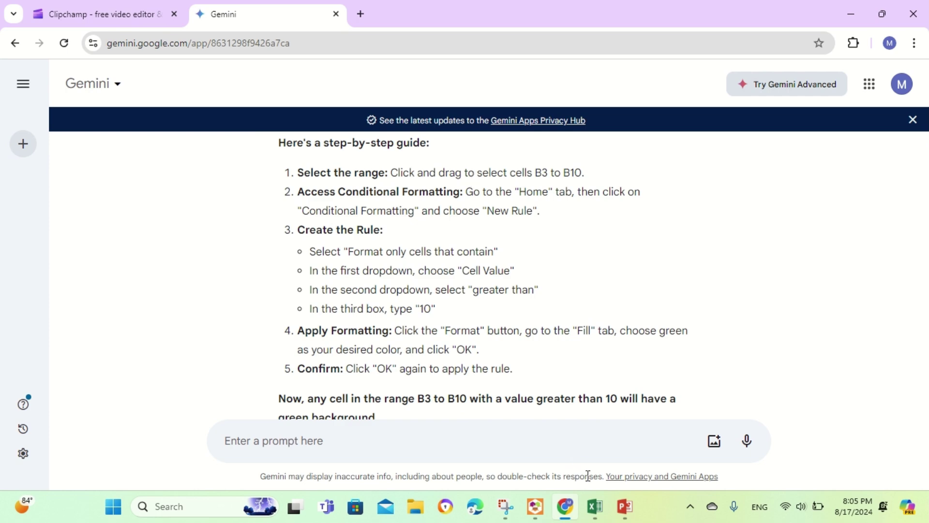
Select the number range B3:B10 in Excel, then go back to Gemini's guide.
{"action": "left_click", "coordinate": [595, 506]}
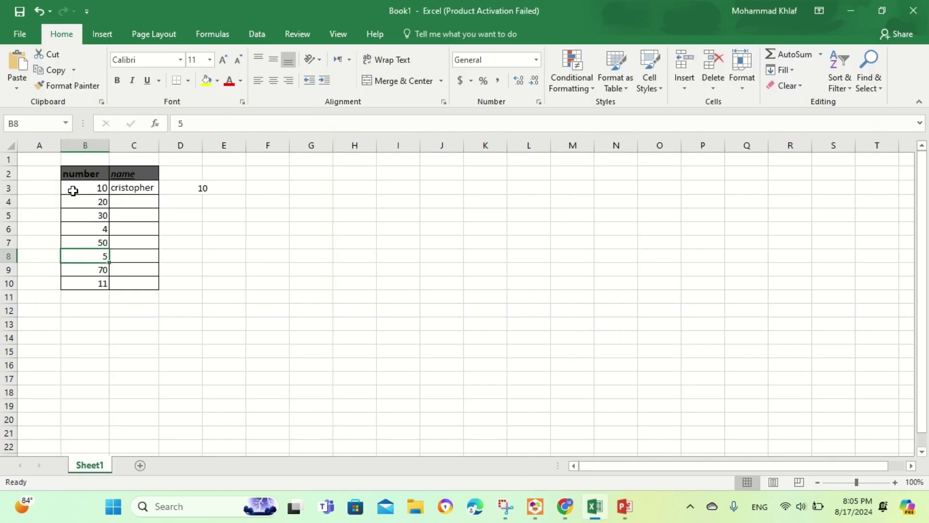
{"action": "left_click_drag", "start_coordinate": [72, 190], "coordinate": [79, 284]}
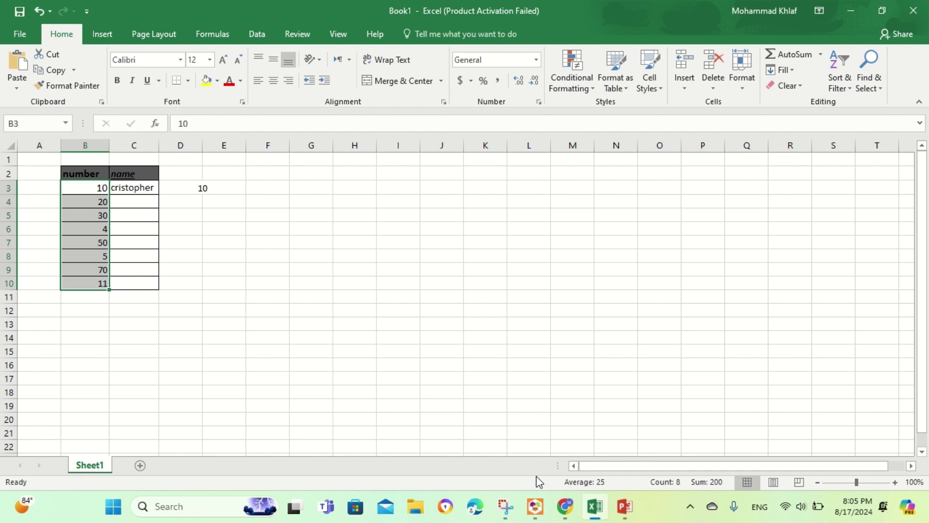
{"action": "left_click", "coordinate": [565, 506]}
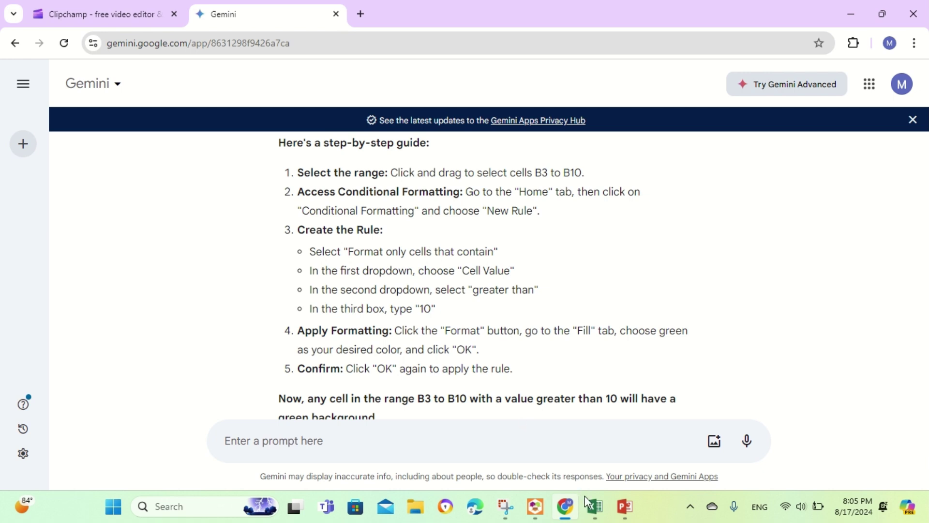
{"action": "mouse_move", "coordinate": [565, 506]}
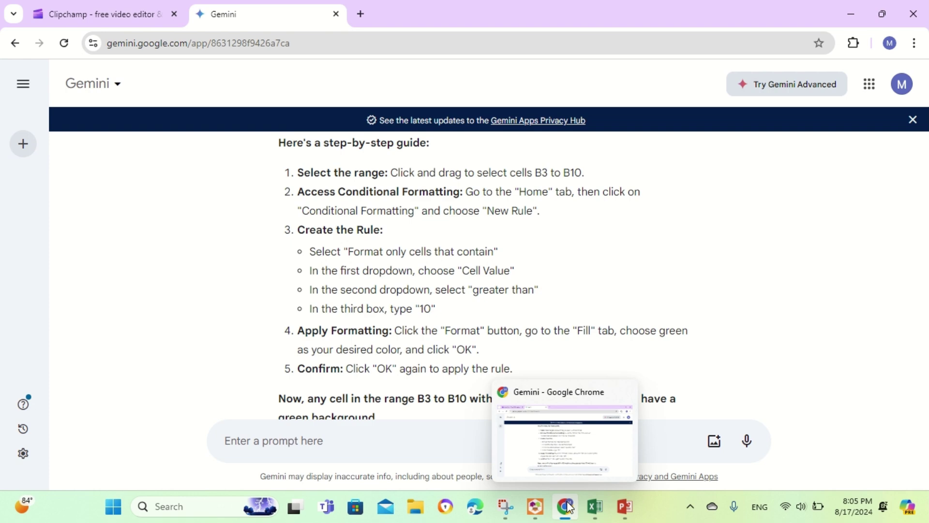
Open a New Formatting Rule for B3:B10 via Conditional Formatting > Highlight Cells Rules > More Rules.
{"action": "left_click", "coordinate": [594, 507]}
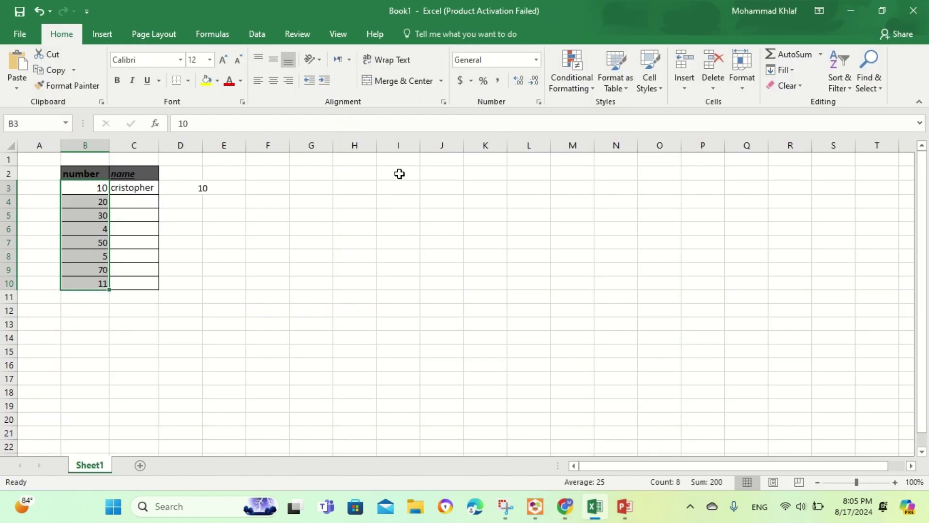
{"action": "left_click", "coordinate": [585, 92]}
{"action": "mouse_move", "coordinate": [616, 111]}
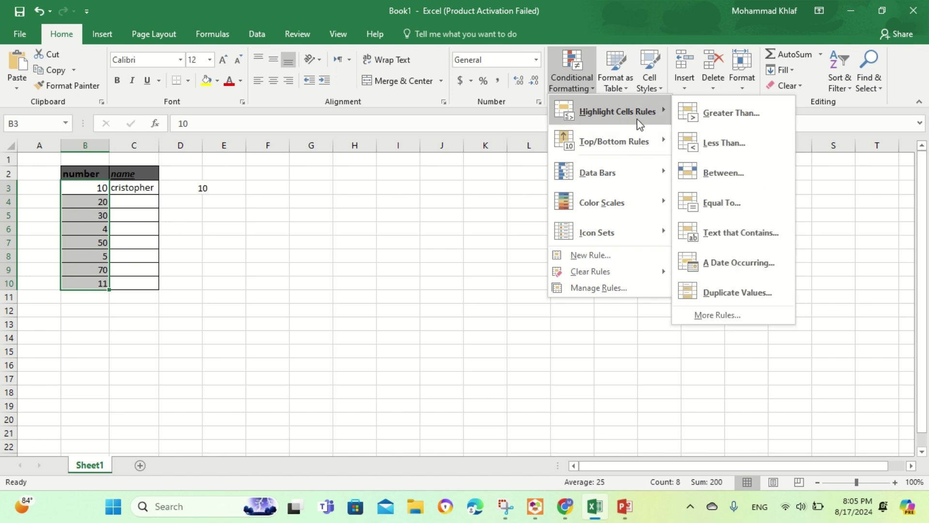
{"action": "left_click", "coordinate": [735, 314]}
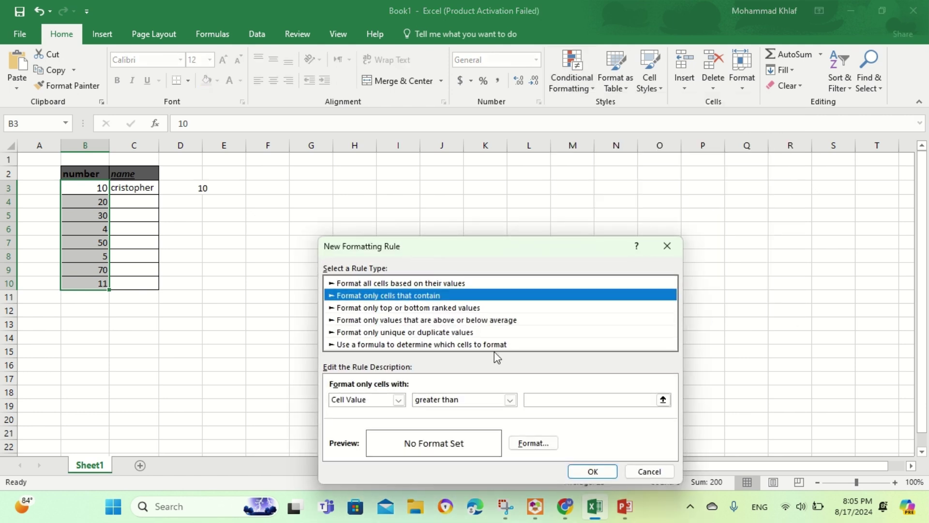
Show Gemini's five rule steps and the green-background note again.
{"action": "left_click", "coordinate": [566, 506]}
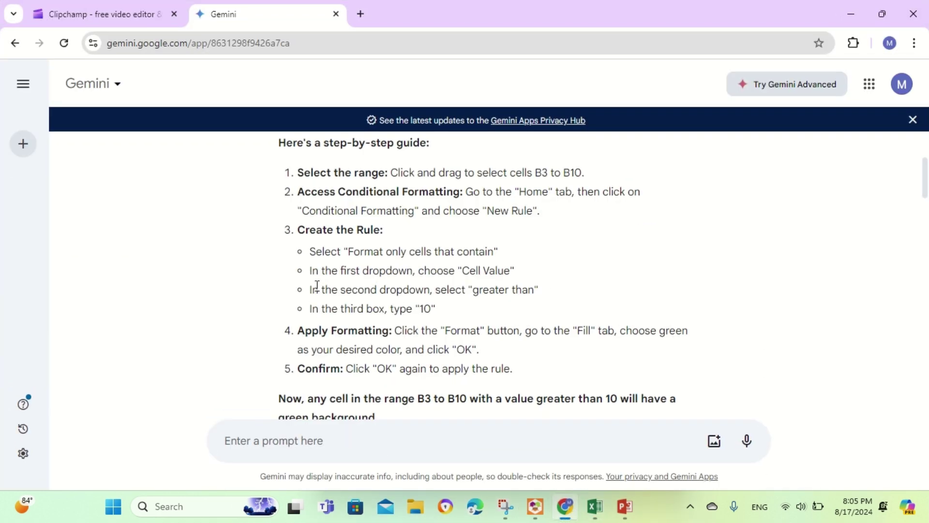
{"action": "scroll", "coordinate": [317, 286], "scroll_direction": "down", "scroll_amount": 1}
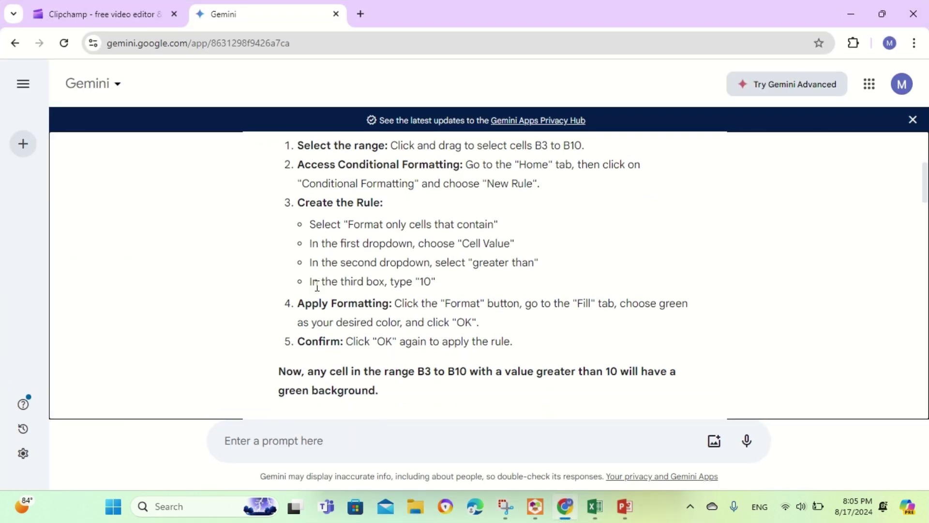
{"action": "scroll", "coordinate": [317, 287], "scroll_direction": "down", "scroll_amount": 1}
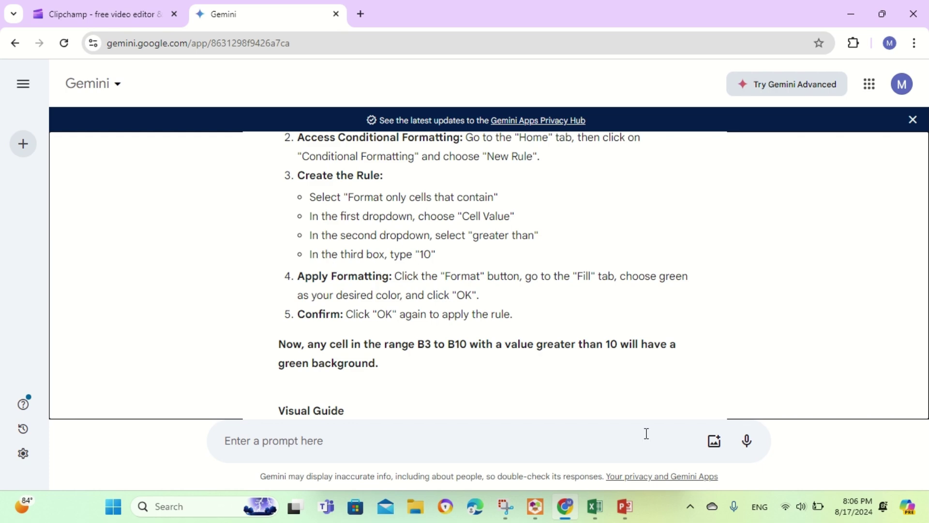
Enter 10 as the greater-than value and open the Format Cells font colour list.
{"action": "left_click", "coordinate": [599, 513]}
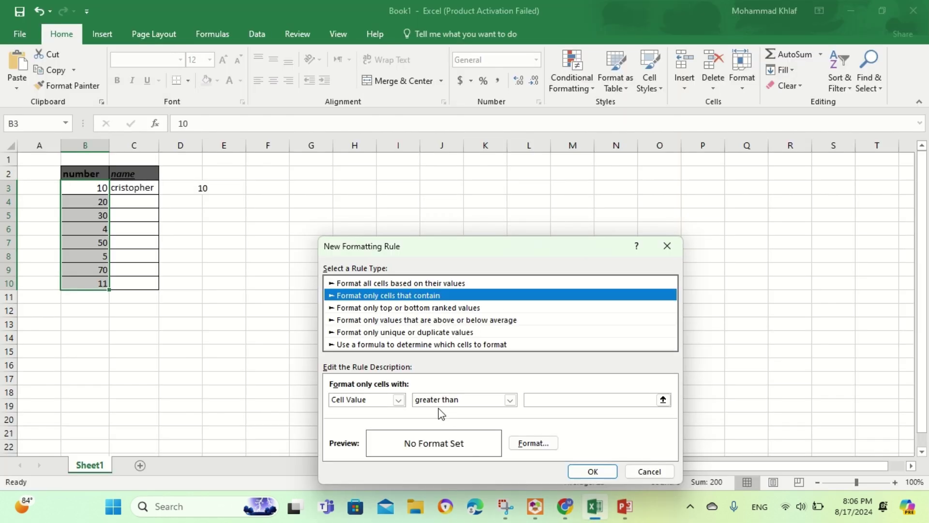
{"action": "left_click", "coordinate": [555, 401]}
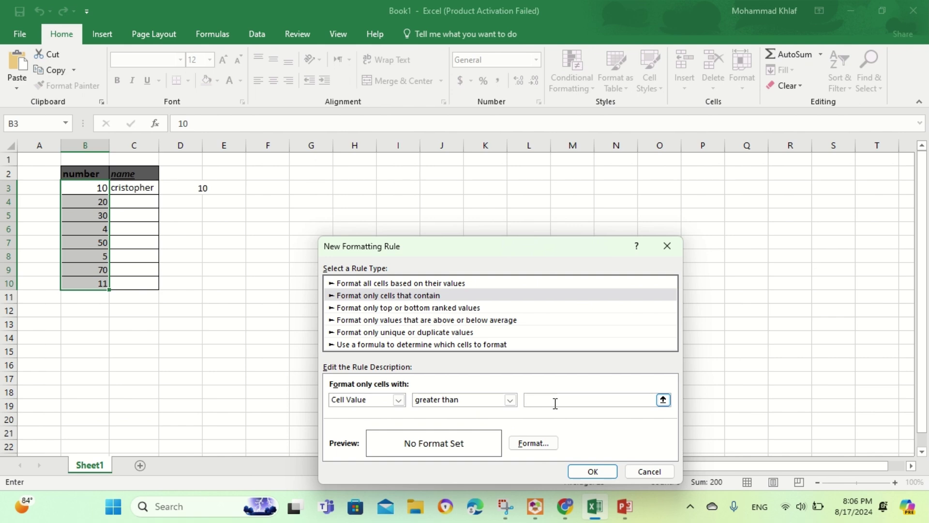
{"action": "type", "text": "10"}
{"action": "left_click", "coordinate": [520, 444]}
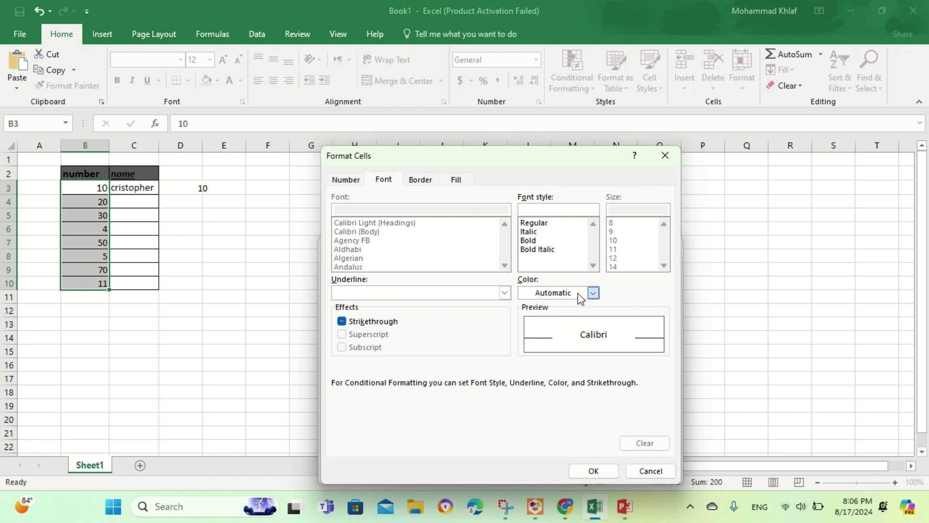
{"action": "left_click", "coordinate": [585, 293]}
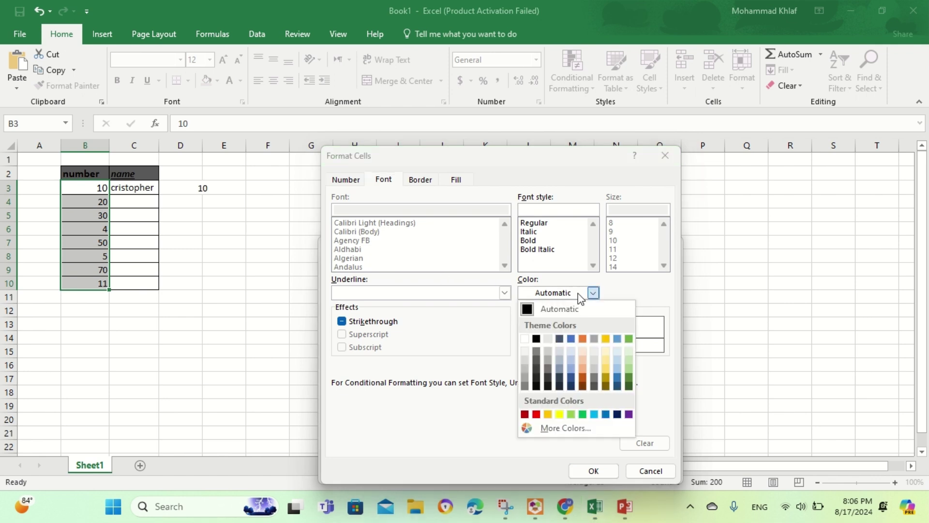
{"action": "left_click", "coordinate": [564, 506]}
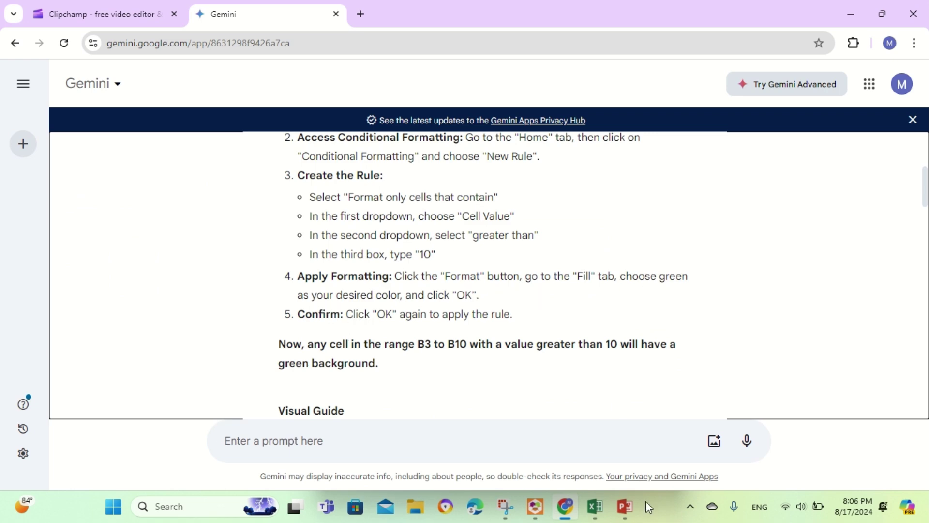
Return to the Excel rule dialog set to Cell Value greater than 10.
{"action": "left_click", "coordinate": [602, 512]}
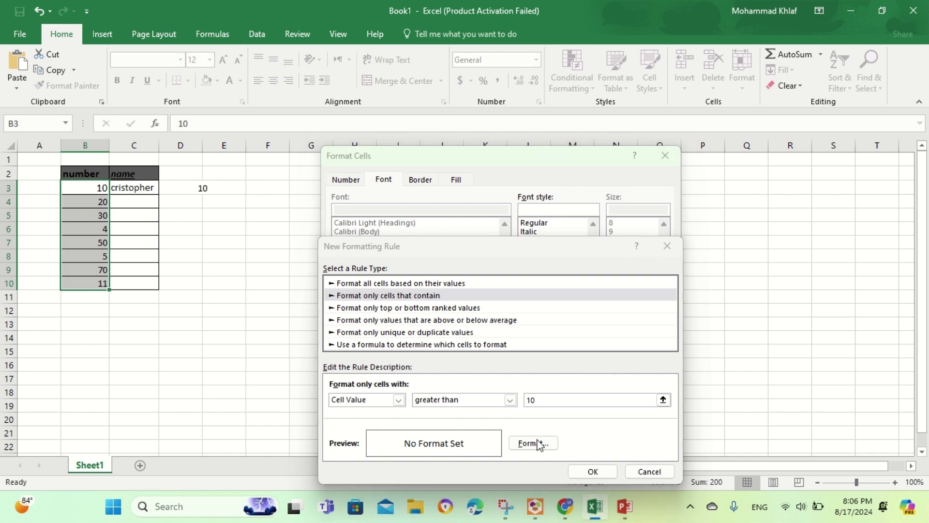
Give the greater-than-10 rule a green font colour and apply it to B3:B10.
{"action": "left_click", "coordinate": [251, 410]}
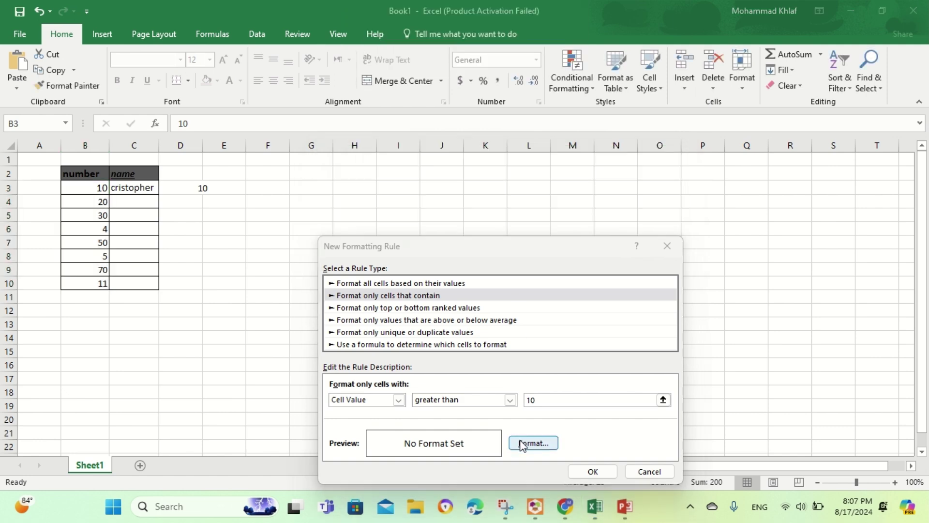
{"action": "left_click", "coordinate": [521, 444]}
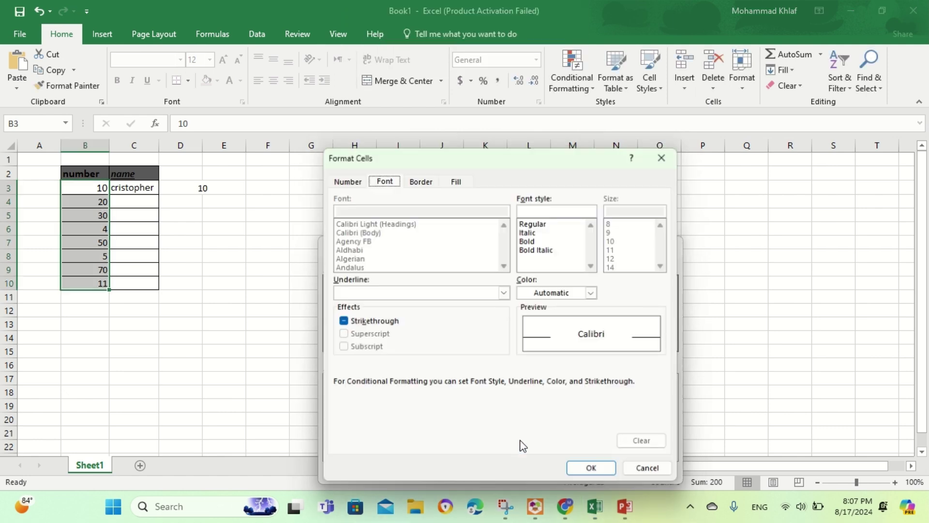
{"action": "left_click", "coordinate": [560, 293]}
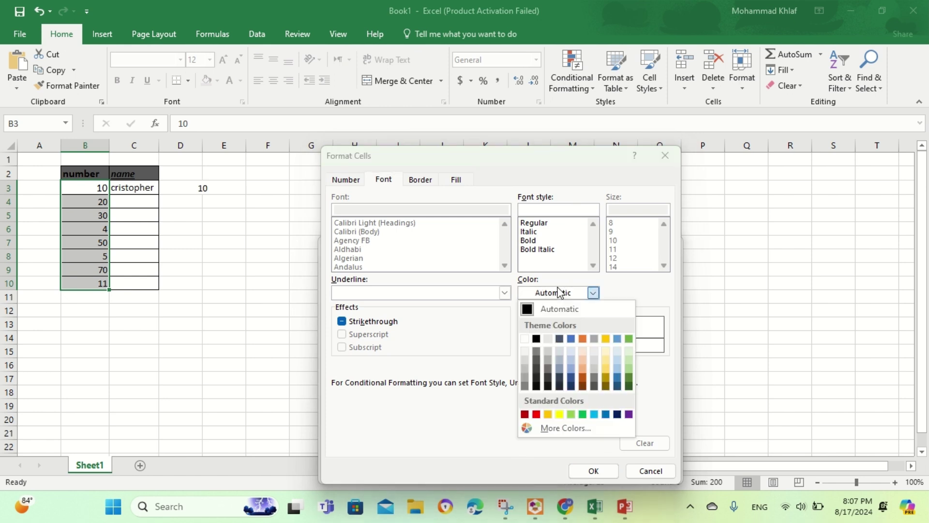
{"action": "left_click", "coordinate": [628, 339]}
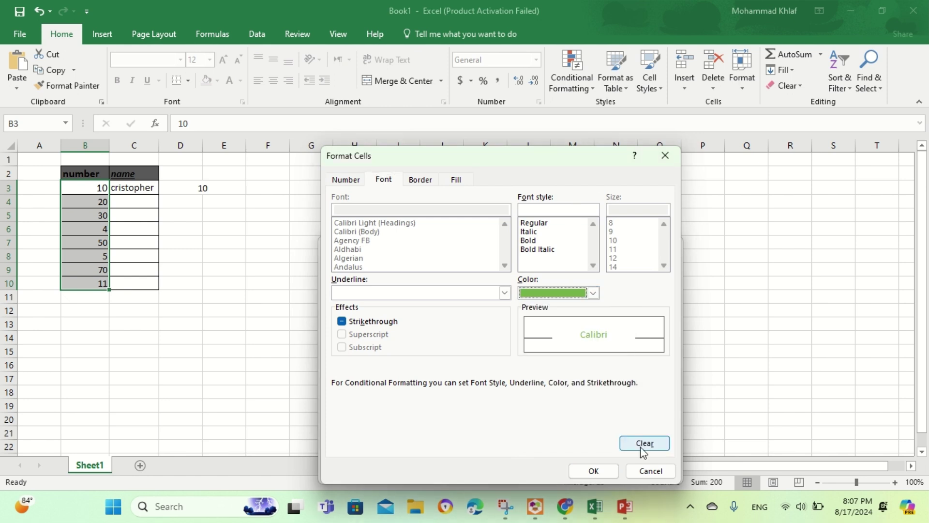
{"action": "left_click", "coordinate": [599, 475]}
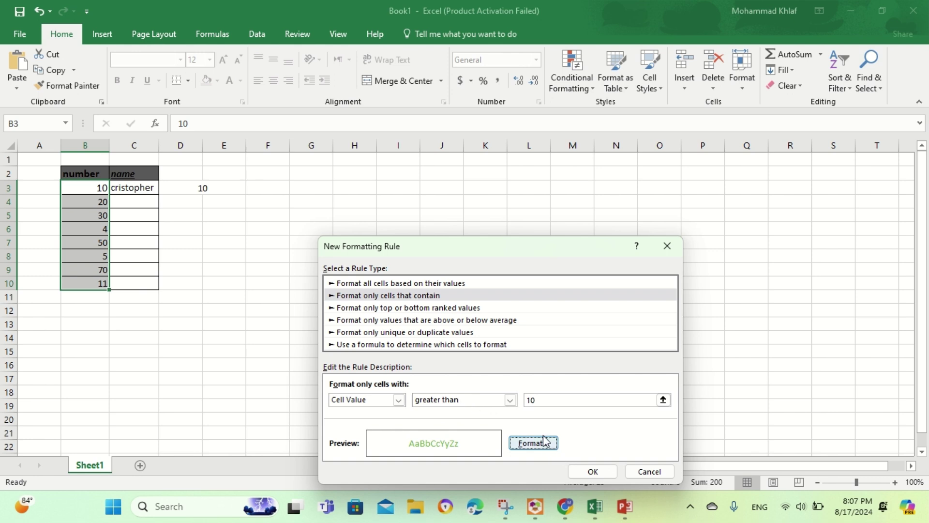
{"action": "left_click", "coordinate": [598, 470]}
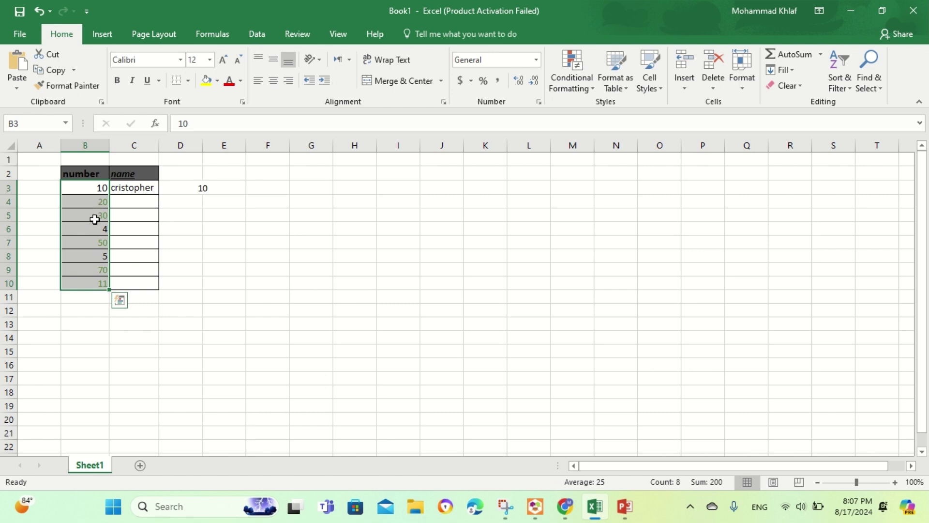
Reselect B3:B10 after viewing the green numbers, and check Gemini before returning to Excel.
{"action": "left_click", "coordinate": [151, 227]}
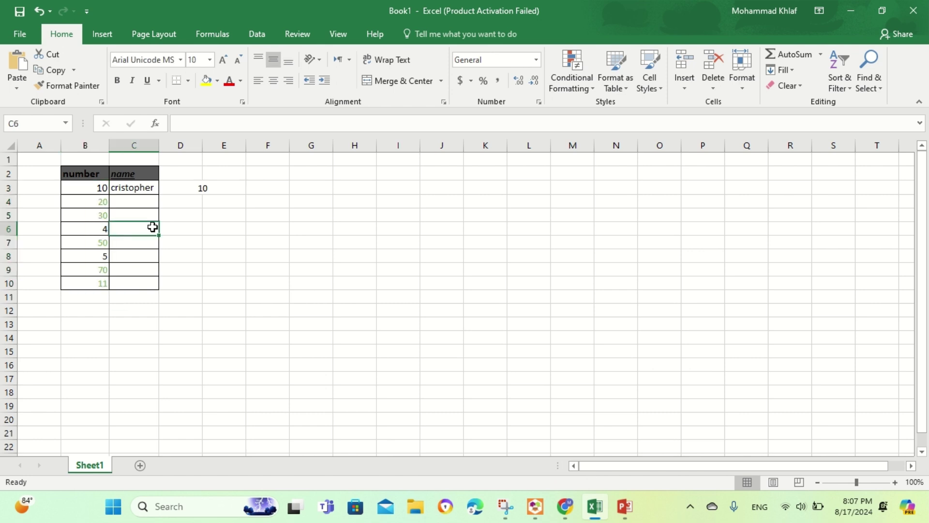
{"action": "left_click_drag", "start_coordinate": [93, 187], "coordinate": [95, 280]}
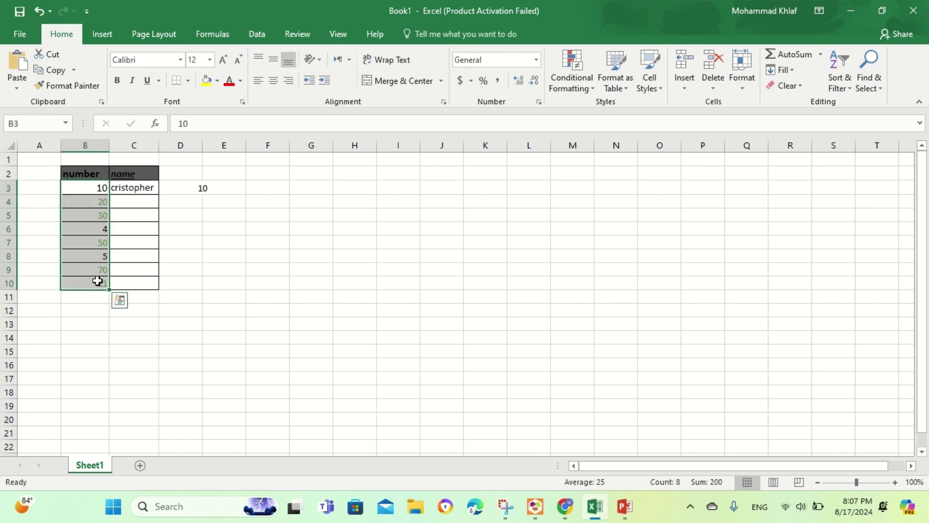
{"action": "left_click", "coordinate": [565, 506]}
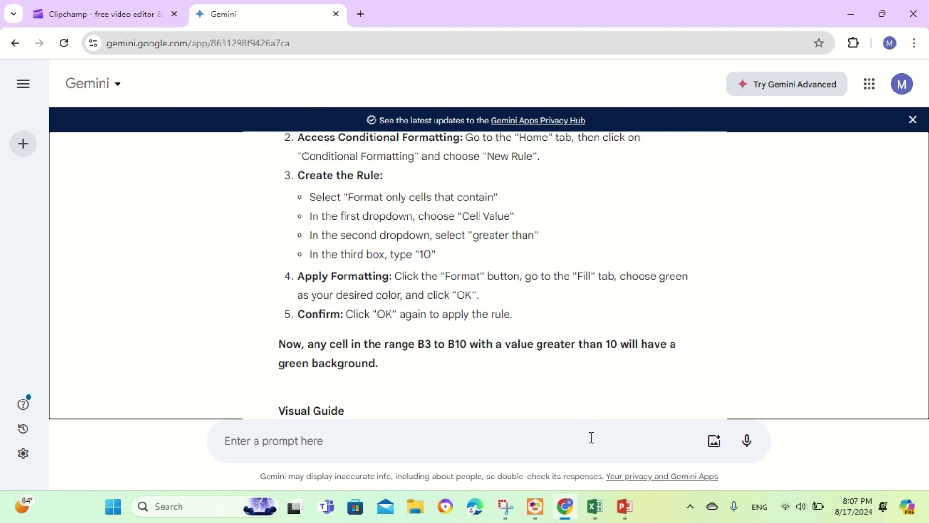
{"action": "left_click", "coordinate": [593, 508]}
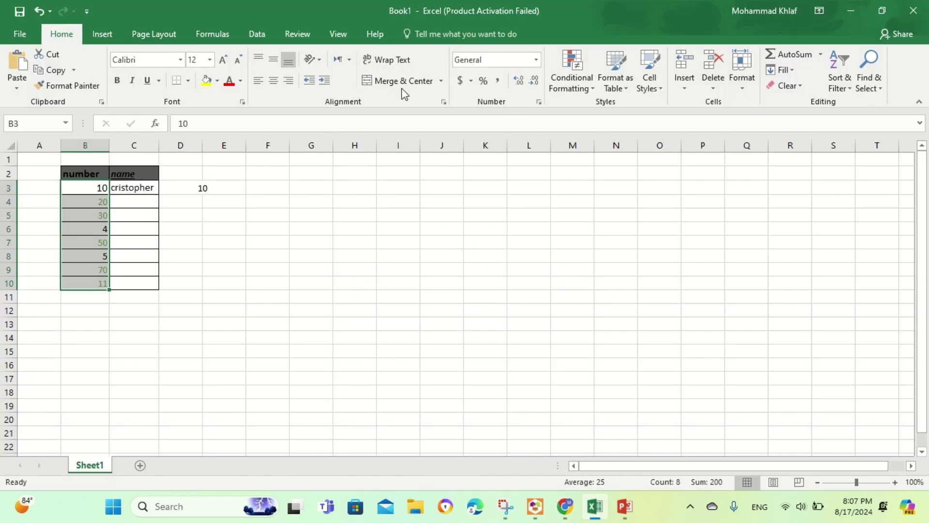
Create another new conditional formatting rule using Cell Value 'greater than', ready for formatting.
{"action": "left_click", "coordinate": [571, 80]}
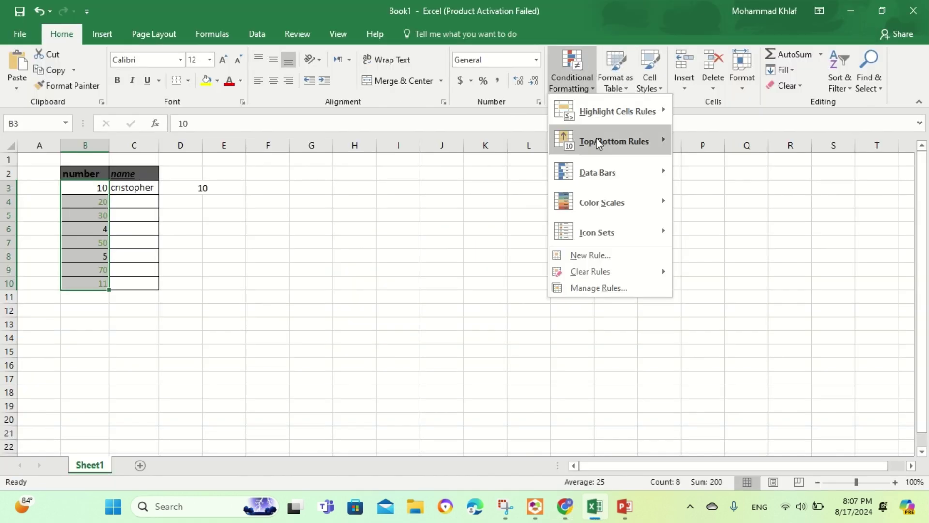
{"action": "mouse_move", "coordinate": [616, 111]}
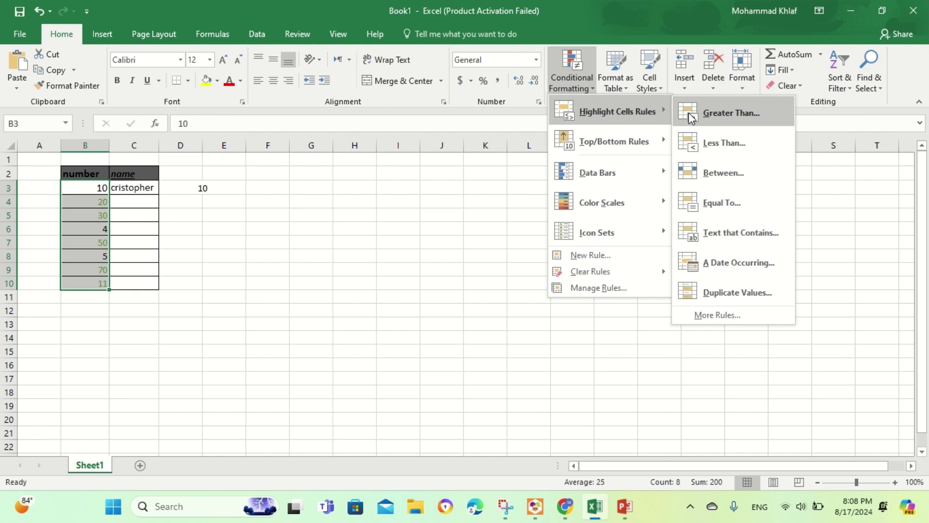
{"action": "left_click", "coordinate": [724, 315]}
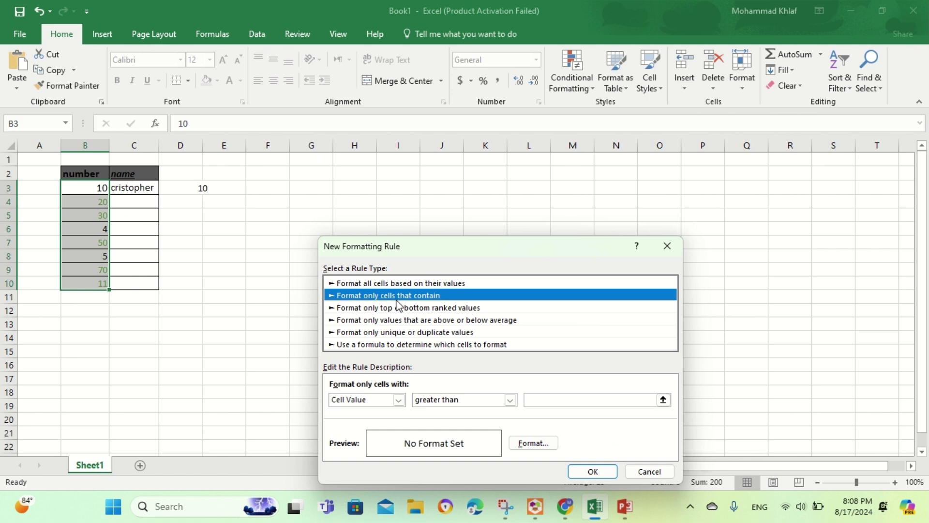
{"action": "left_click", "coordinate": [382, 401]}
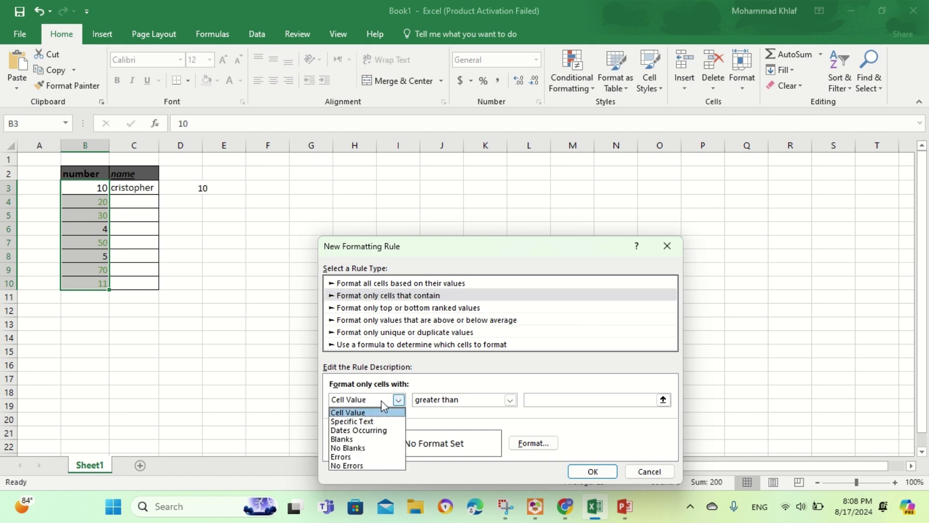
{"action": "left_click", "coordinate": [435, 408]}
{"action": "left_click", "coordinate": [435, 407]}
{"action": "left_click", "coordinate": [397, 403]}
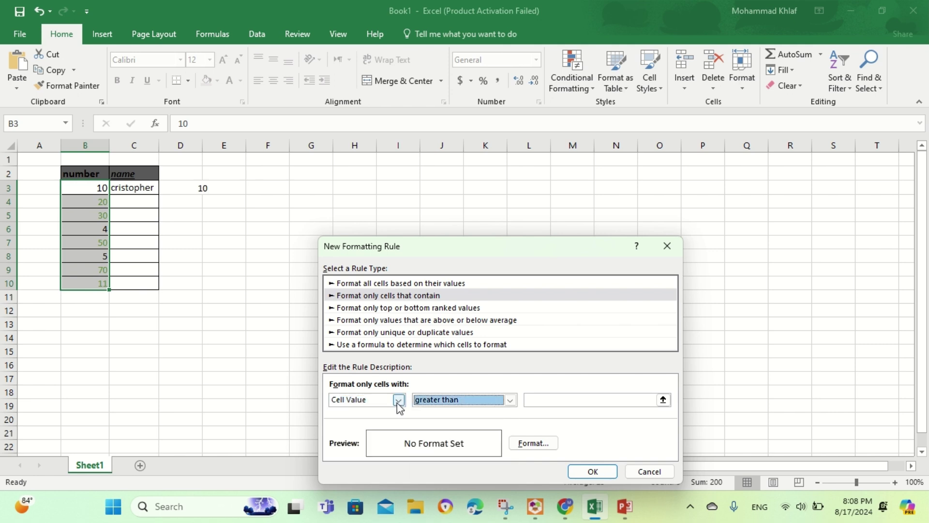
{"action": "left_click", "coordinate": [397, 401]}
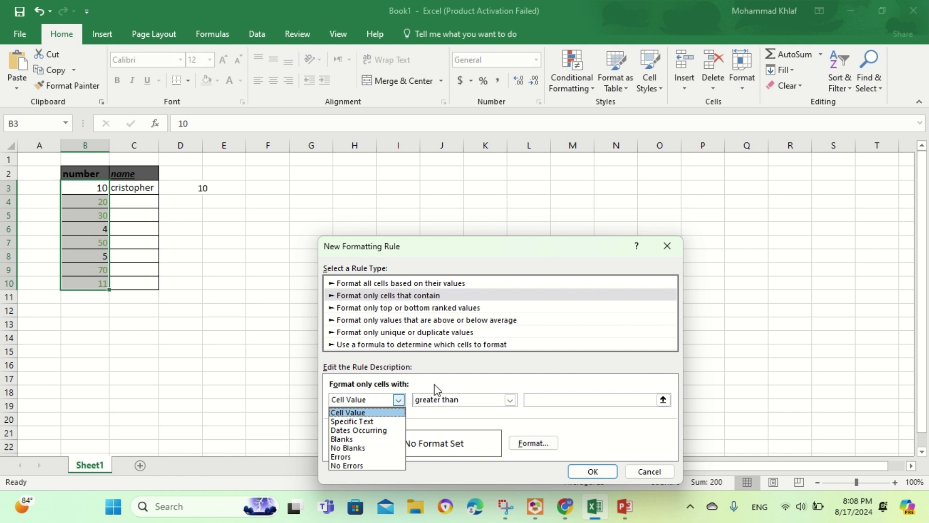
{"action": "left_click", "coordinate": [439, 396]}
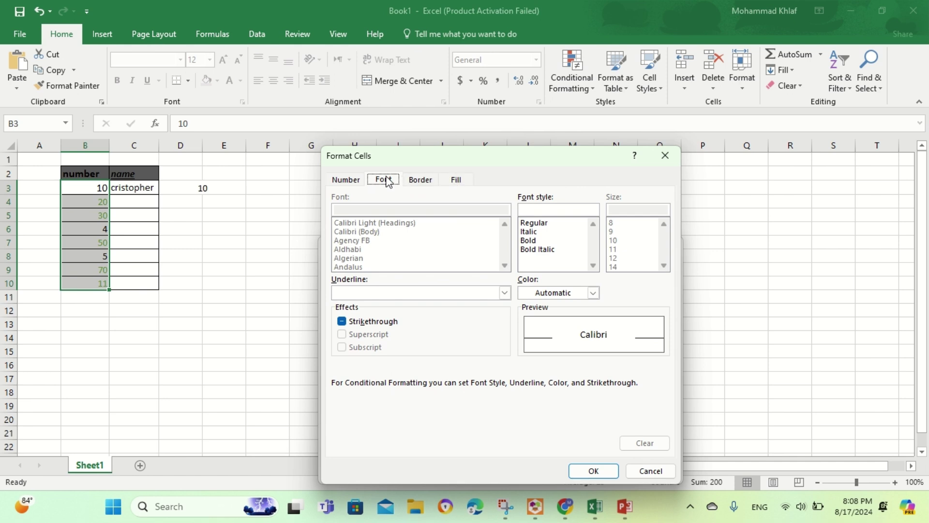
Choose the light grey swatch as the rule's background fill and confirm it.
{"action": "left_click", "coordinate": [456, 181]}
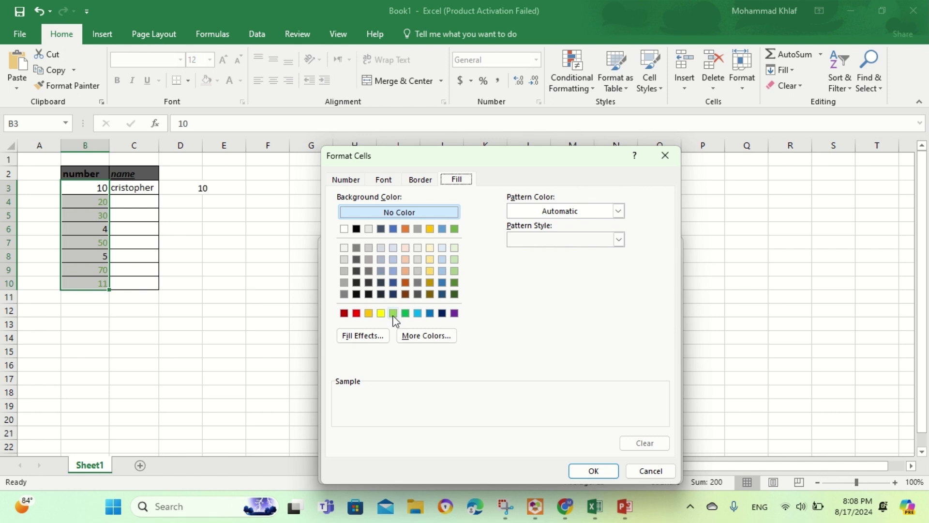
{"action": "left_click", "coordinate": [344, 272]}
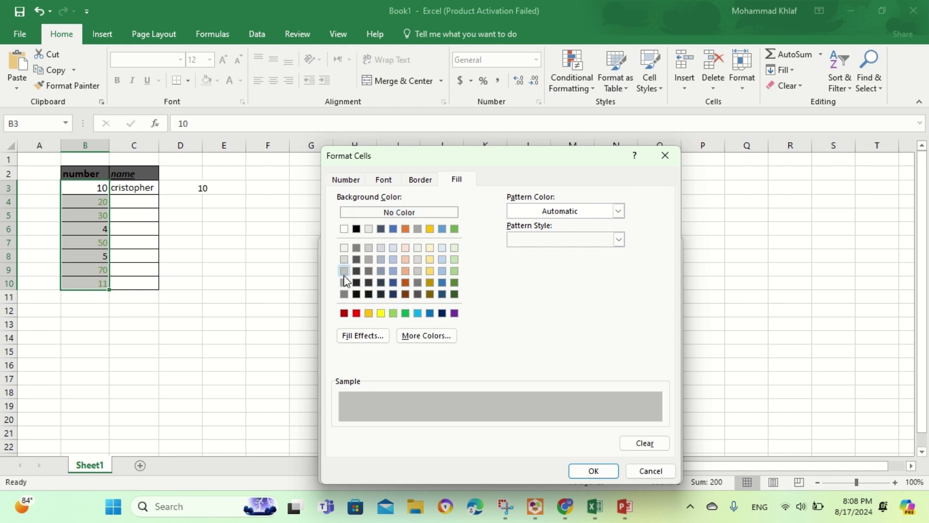
{"action": "left_click", "coordinate": [591, 471]}
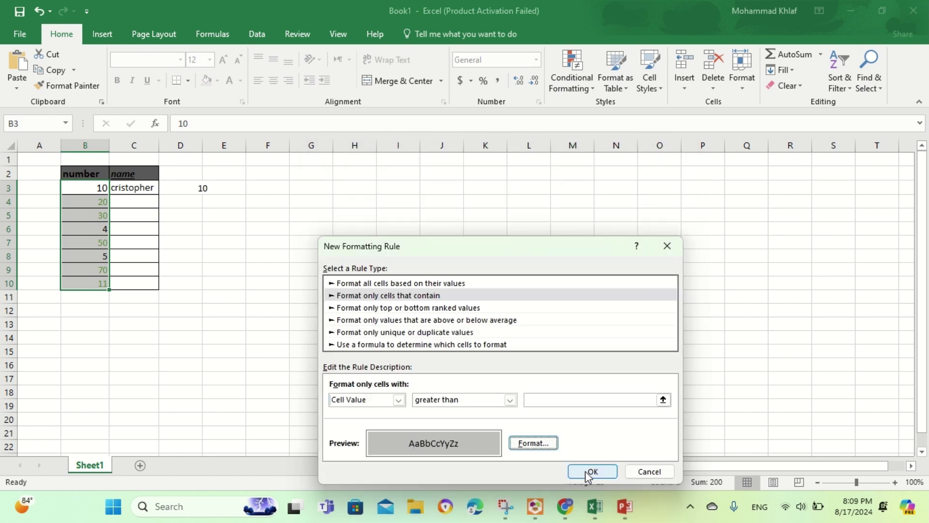
Set the threshold to 10 and apply the rule, so 20, 30, 50, 70 and 11 turn grey.
{"action": "left_click", "coordinate": [589, 472]}
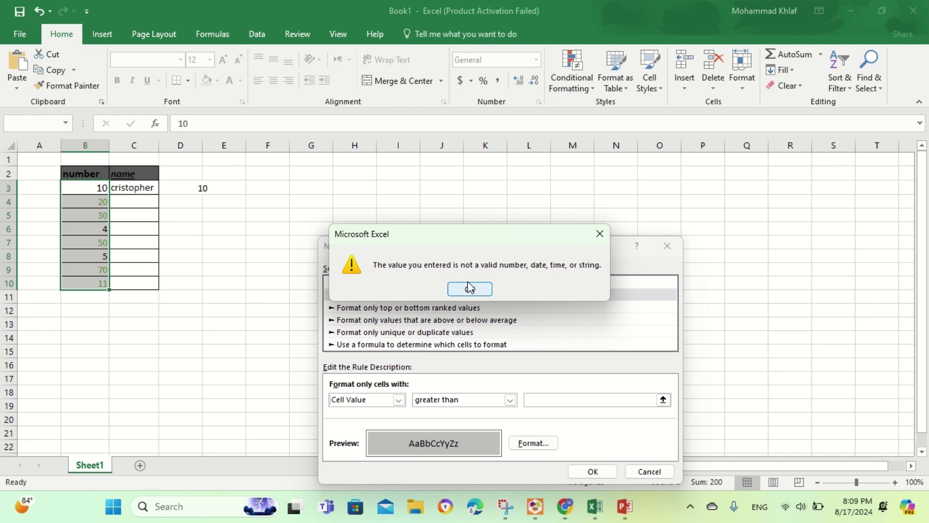
{"action": "left_click", "coordinate": [469, 287]}
{"action": "type", "text": "10"}
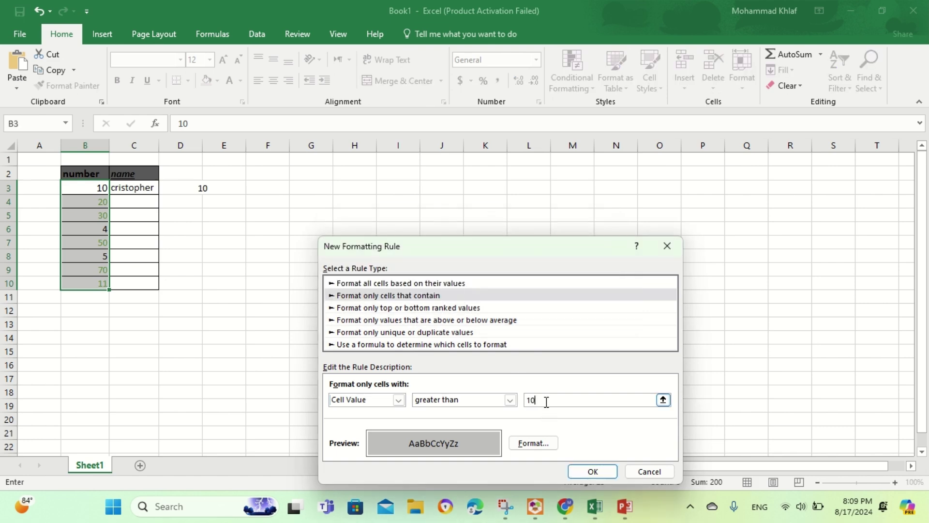
{"action": "left_click", "coordinate": [582, 469]}
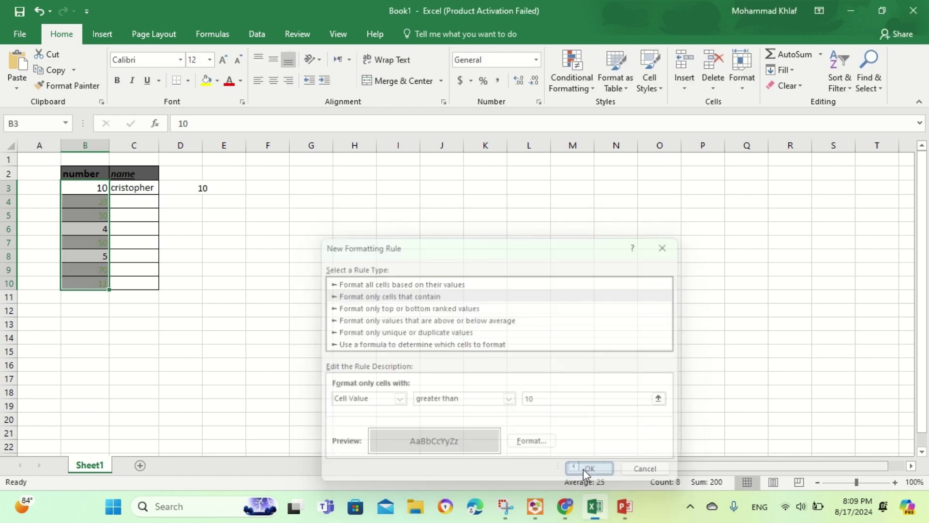
{"action": "left_click", "coordinate": [179, 286]}
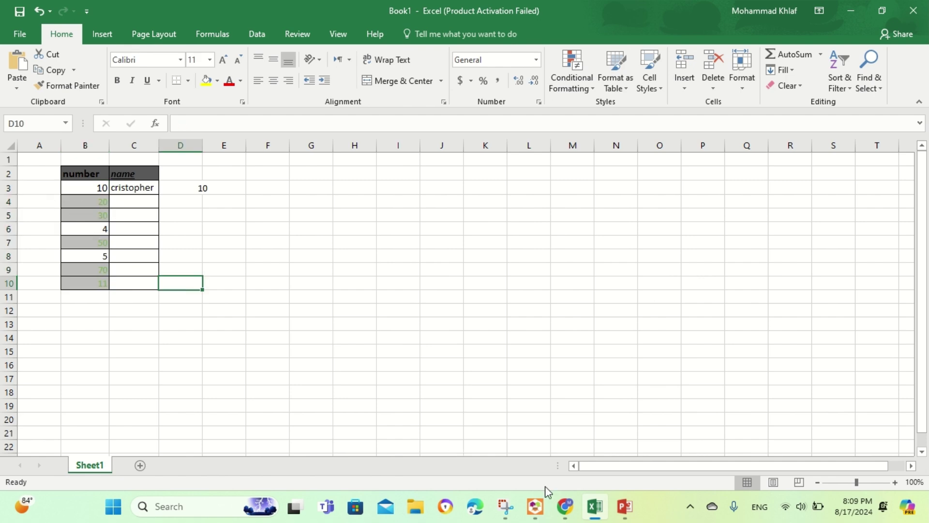
{"action": "left_click", "coordinate": [574, 508]}
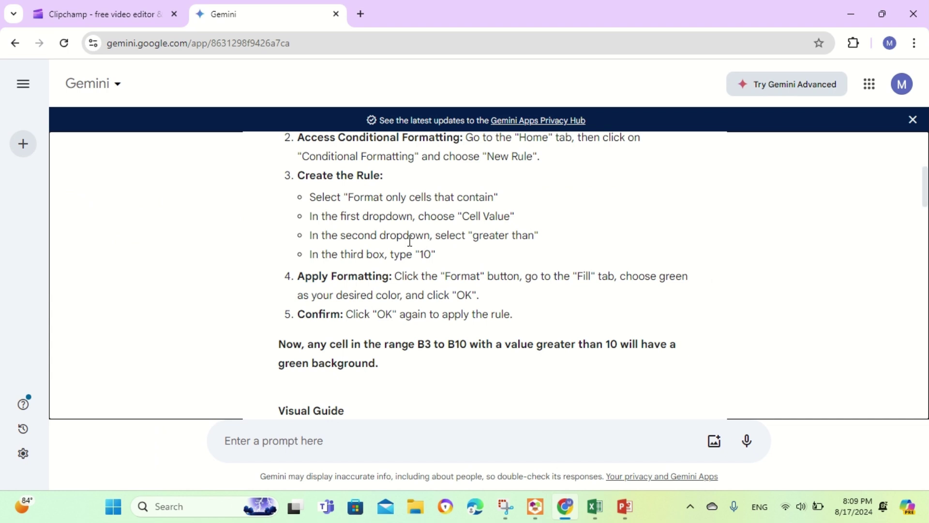
{"action": "scroll", "coordinate": [415, 239], "scroll_direction": "down", "scroll_amount": 1}
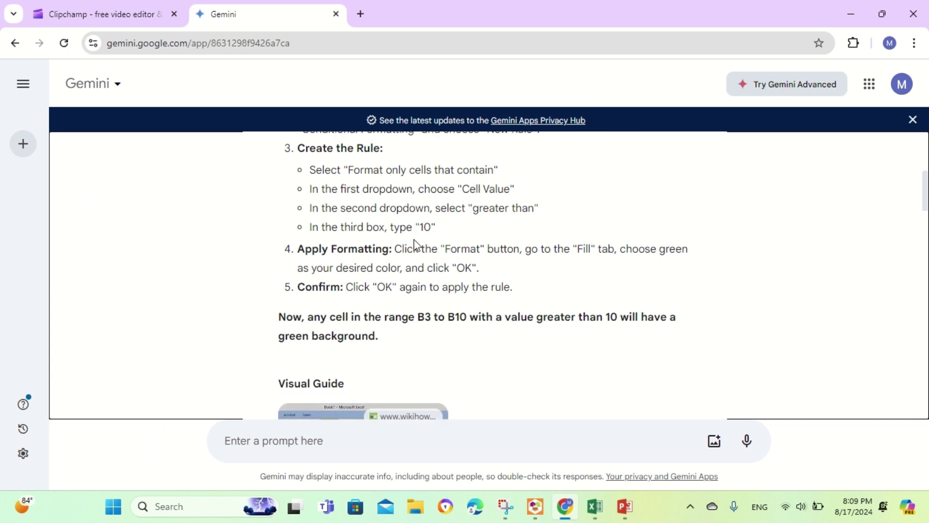
{"action": "scroll", "coordinate": [414, 239], "scroll_direction": "down", "scroll_amount": 2}
{"action": "scroll", "coordinate": [416, 242], "scroll_direction": "down", "scroll_amount": 1}
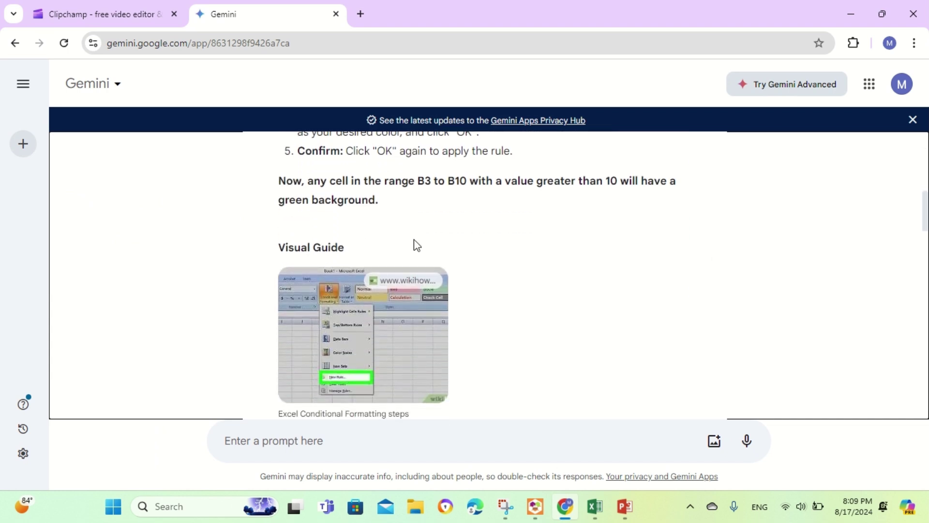
{"action": "scroll", "coordinate": [414, 239], "scroll_direction": "down", "scroll_amount": 1}
{"action": "scroll", "coordinate": [414, 239], "scroll_direction": "down", "scroll_amount": 2}
{"action": "scroll", "coordinate": [414, 239], "scroll_direction": "down", "scroll_amount": 1}
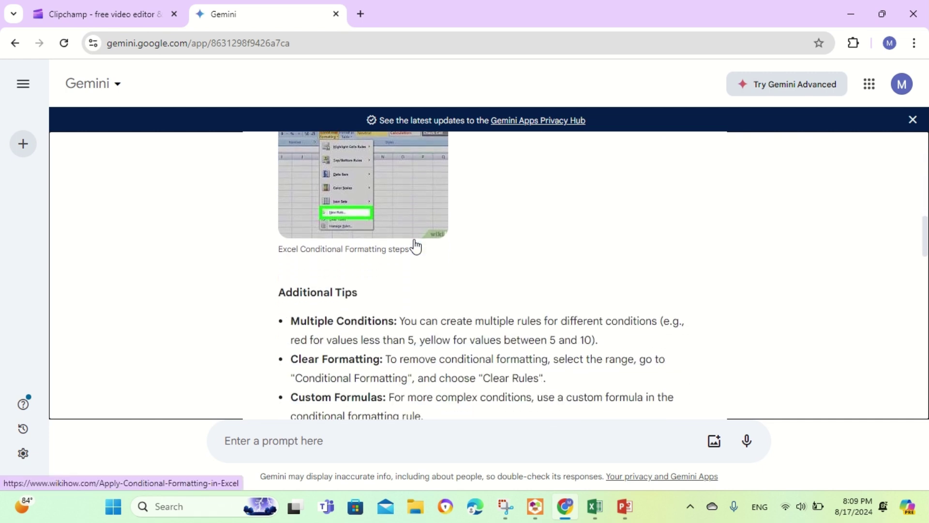
{"action": "scroll", "coordinate": [414, 239], "scroll_direction": "down", "scroll_amount": 1}
{"action": "scroll", "coordinate": [414, 242], "scroll_direction": "down", "scroll_amount": 1}
{"action": "scroll", "coordinate": [415, 242], "scroll_direction": "down", "scroll_amount": 1}
{"action": "scroll", "coordinate": [415, 242], "scroll_direction": "down", "scroll_amount": 1}
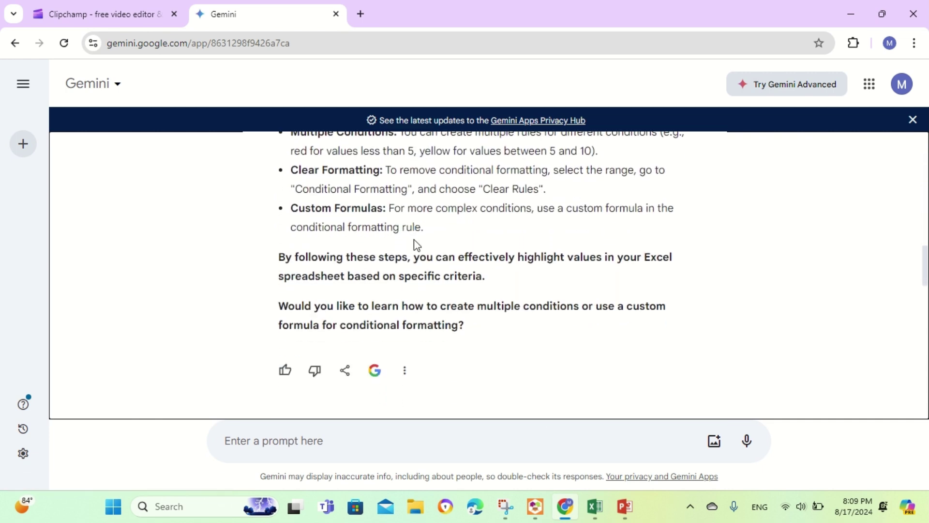
{"action": "scroll", "coordinate": [414, 242], "scroll_direction": "down", "scroll_amount": 1}
{"action": "scroll", "coordinate": [414, 239], "scroll_direction": "down", "scroll_amount": 1}
{"action": "scroll", "coordinate": [414, 239], "scroll_direction": "down", "scroll_amount": 1}
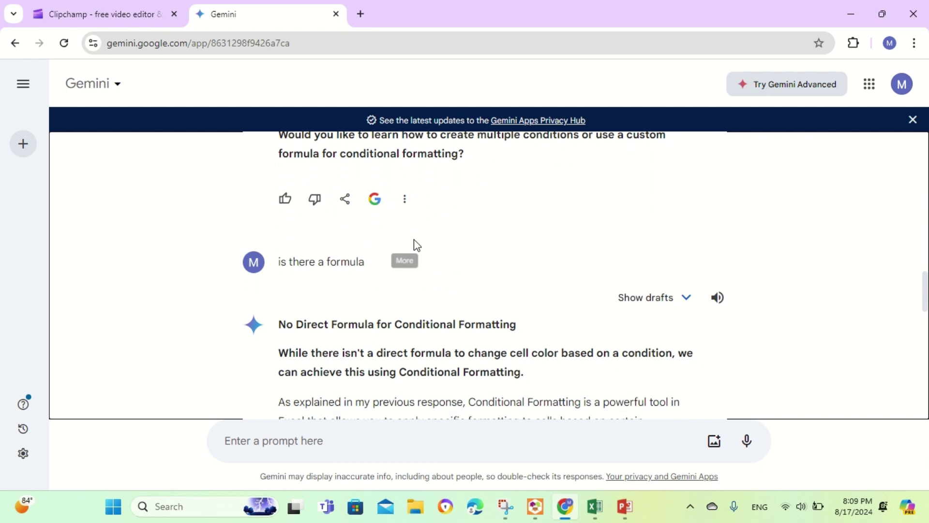
{"action": "scroll", "coordinate": [413, 239], "scroll_direction": "down", "scroll_amount": 1}
{"action": "scroll", "coordinate": [414, 242], "scroll_direction": "down", "scroll_amount": 1}
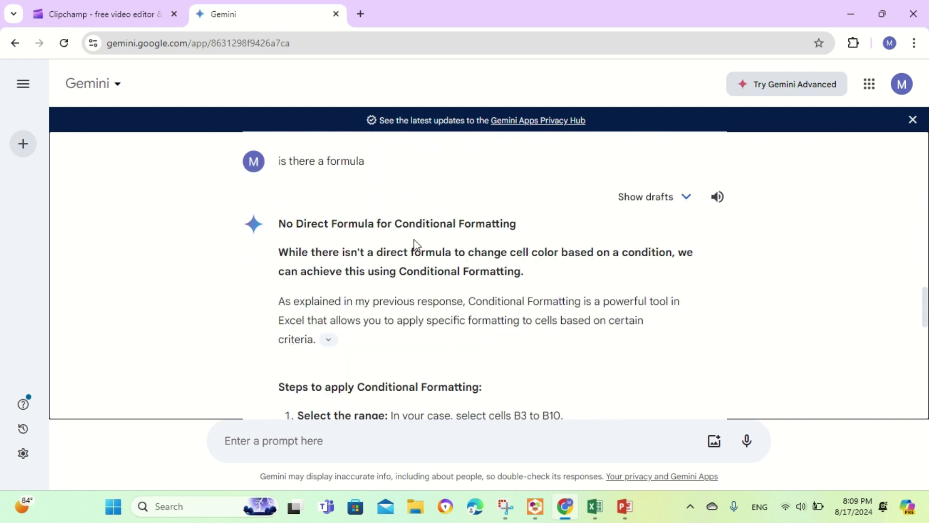
{"action": "scroll", "coordinate": [414, 242], "scroll_direction": "down", "scroll_amount": 1}
{"action": "scroll", "coordinate": [414, 242], "scroll_direction": "down", "scroll_amount": 1}
{"action": "scroll", "coordinate": [413, 242], "scroll_direction": "down", "scroll_amount": 1}
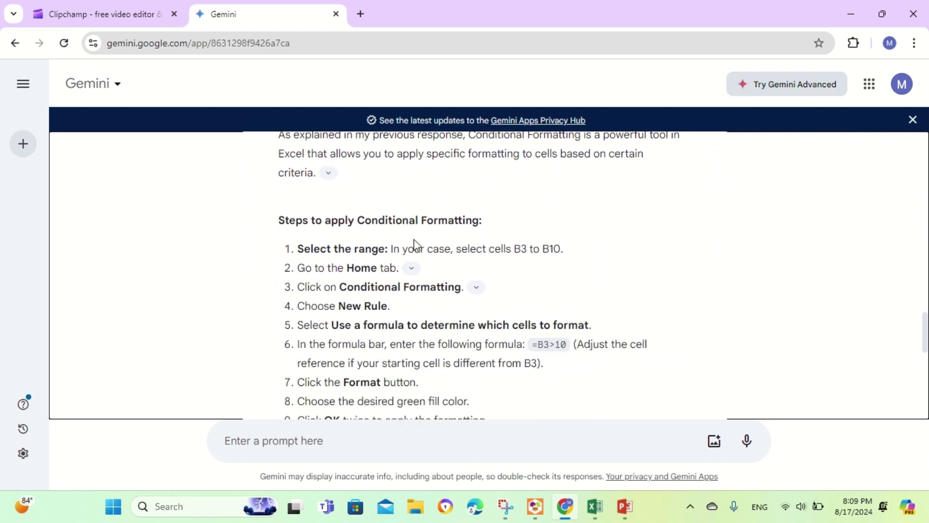
{"action": "scroll", "coordinate": [414, 242], "scroll_direction": "down", "scroll_amount": 1}
{"action": "scroll", "coordinate": [413, 239], "scroll_direction": "down", "scroll_amount": 1}
{"action": "scroll", "coordinate": [414, 239], "scroll_direction": "down", "scroll_amount": 1}
{"action": "scroll", "coordinate": [414, 239], "scroll_direction": "down", "scroll_amount": 1}
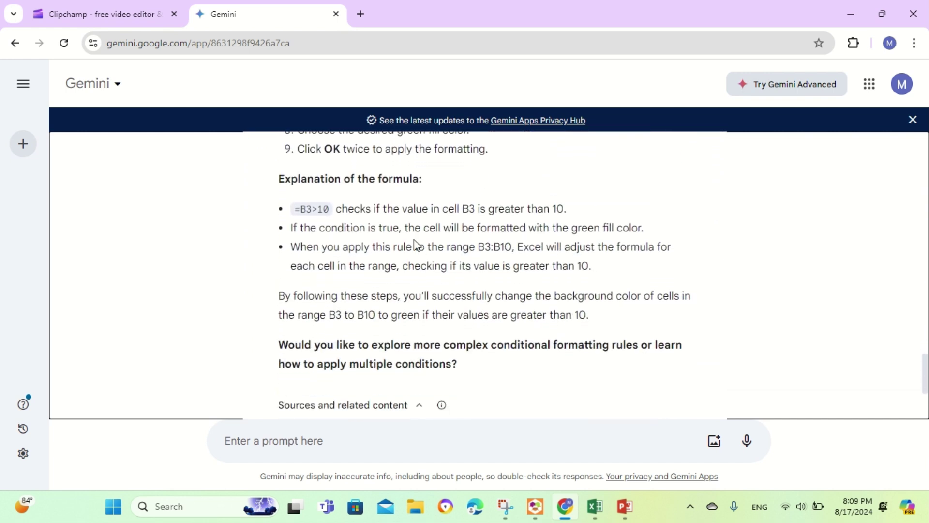
{"action": "scroll", "coordinate": [415, 239], "scroll_direction": "down", "scroll_amount": 1}
{"action": "scroll", "coordinate": [415, 239], "scroll_direction": "down", "scroll_amount": 2}
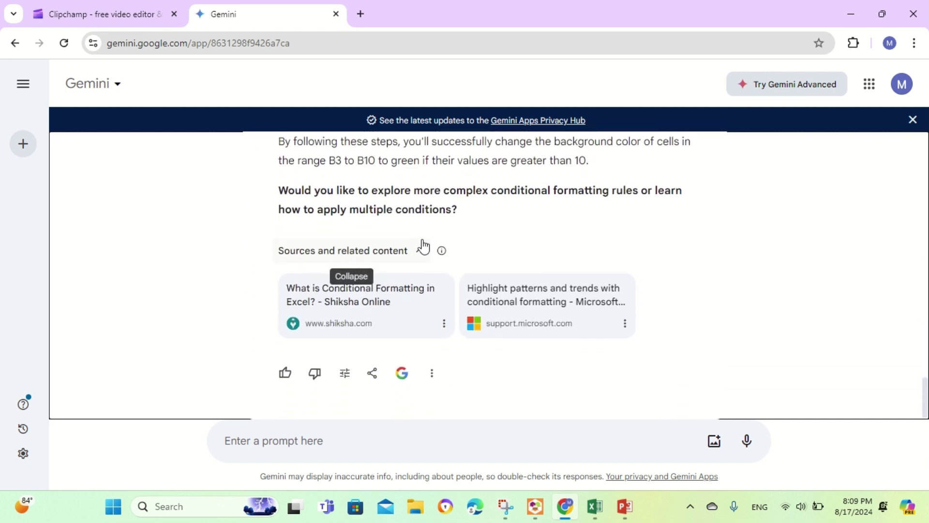
{"action": "left_click", "coordinate": [565, 506]}
{"action": "left_click", "coordinate": [280, 259]}
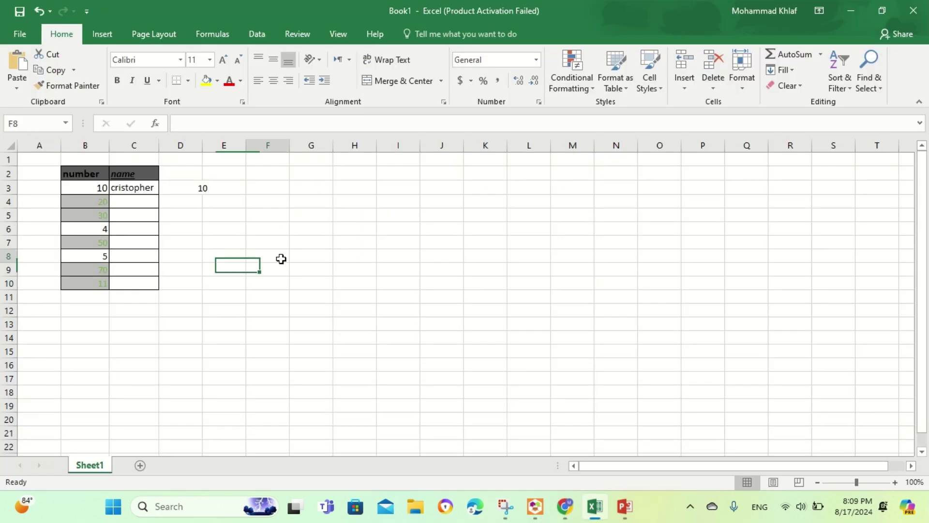